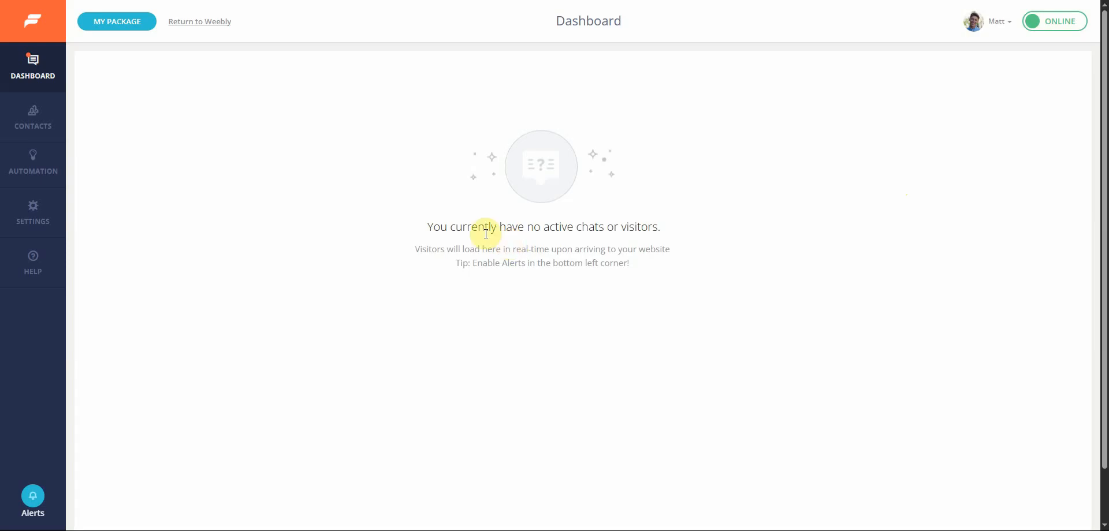
- Open the ChatGPT Bots automation section and start creating a new ChatGPT bot
mouse_move(59, 163)
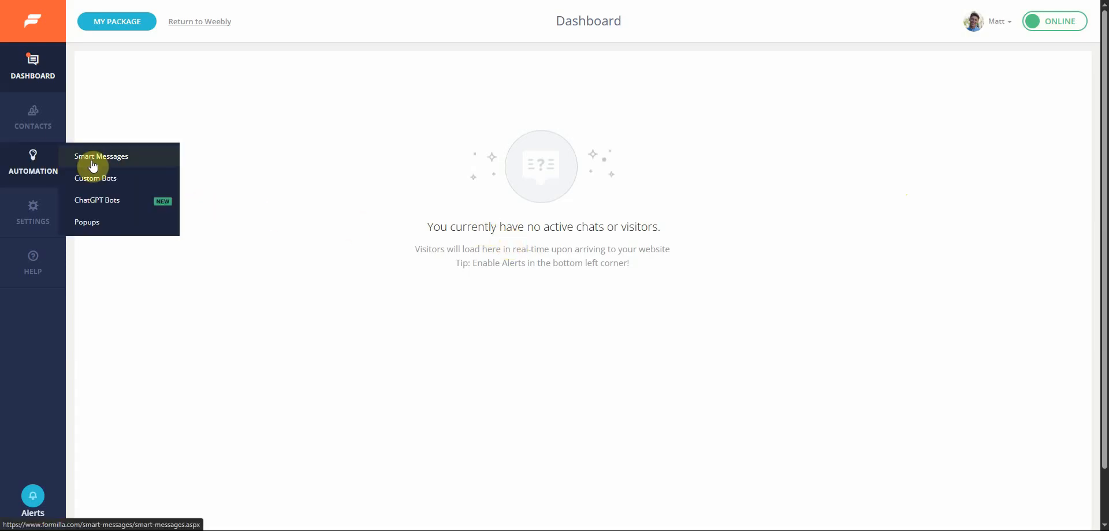
click(96, 202)
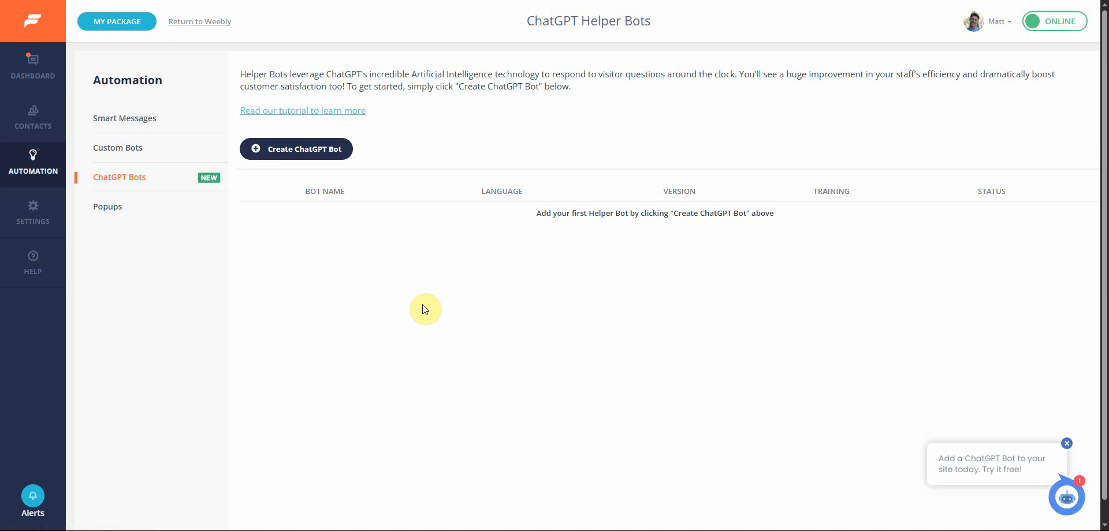
click(336, 159)
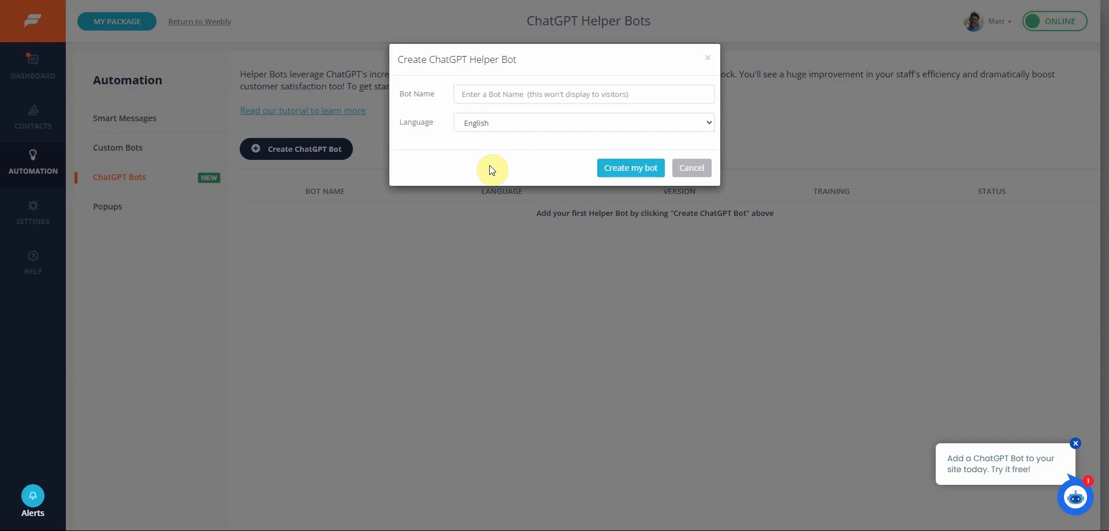
- Browse the bot's language options, keeping English selected
click(528, 133)
scroll(552, 206, down, 5)
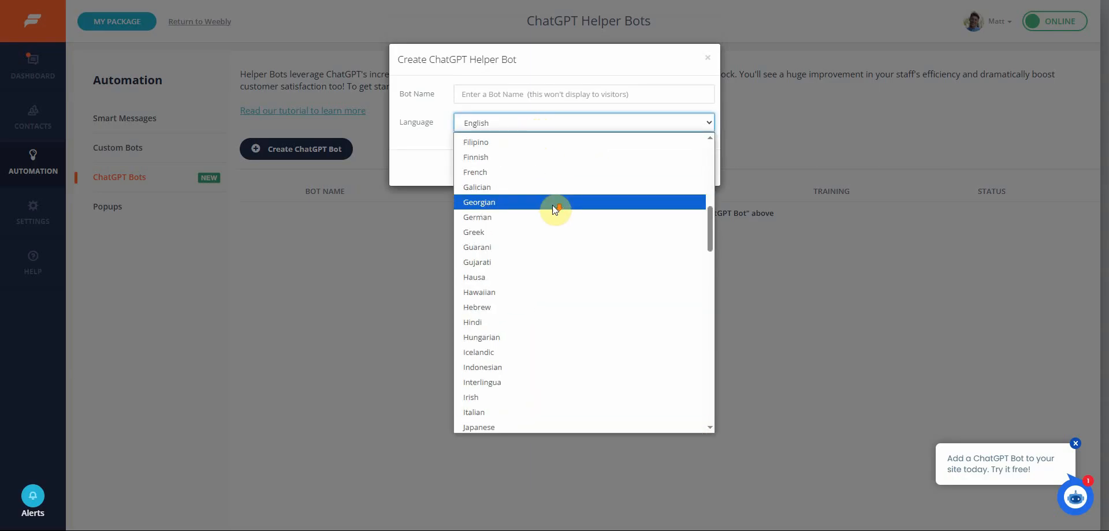
scroll(552, 208, down, 3)
scroll(553, 209, down, 4)
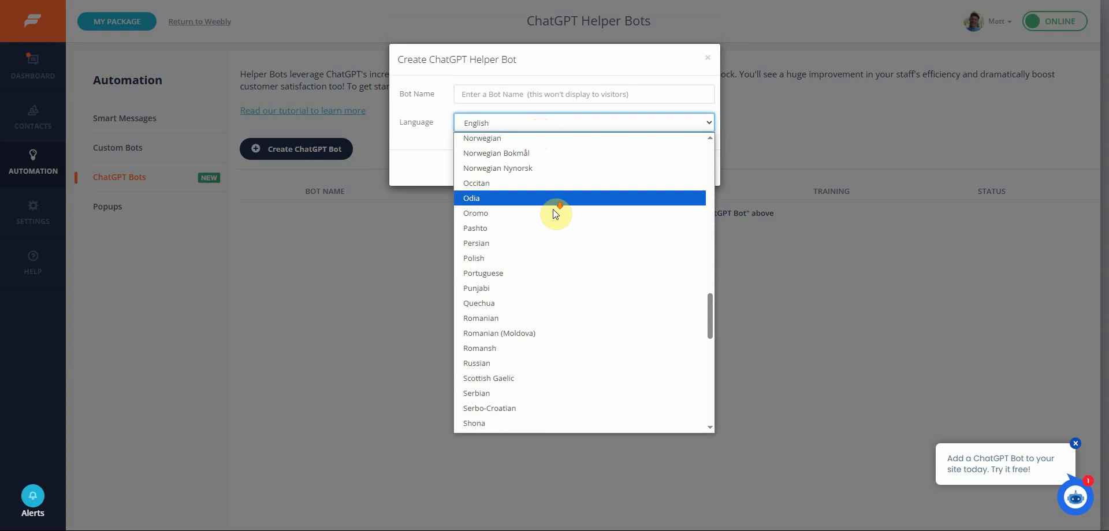
scroll(553, 209, down, 2)
scroll(553, 209, up, 20)
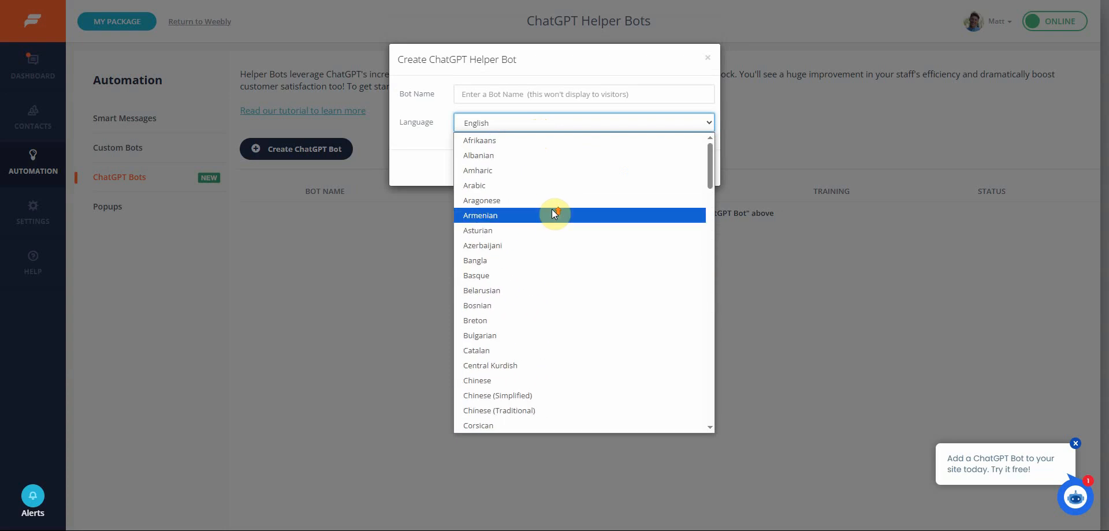
click(420, 160)
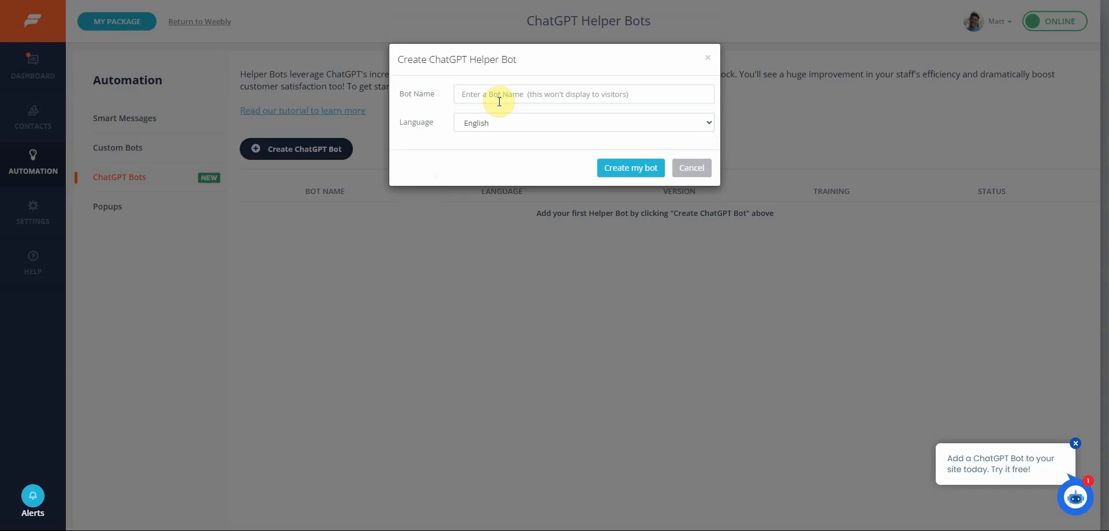
- Name the bot Tutorial Bot and create it
click(530, 94)
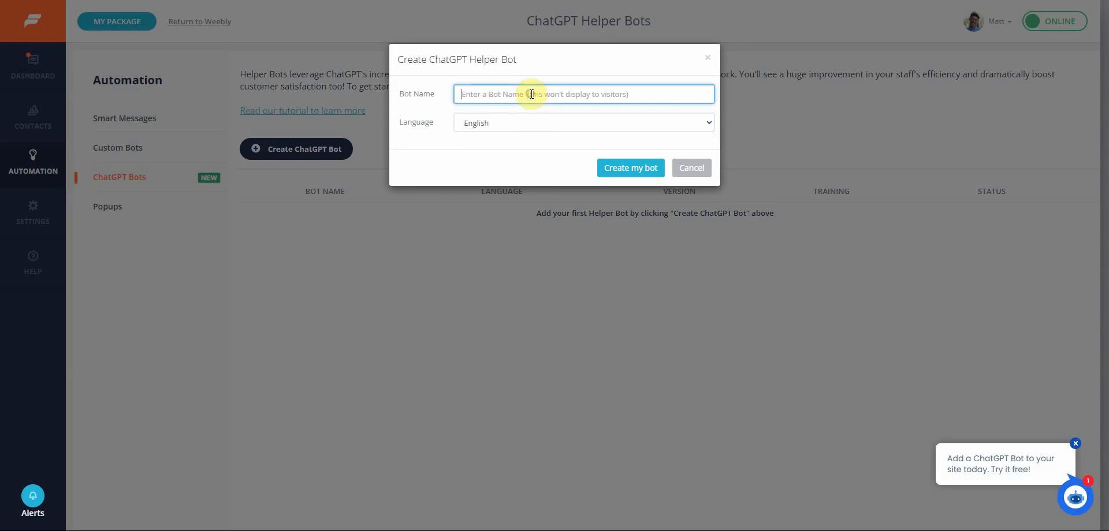
text(Tutorial Bot)
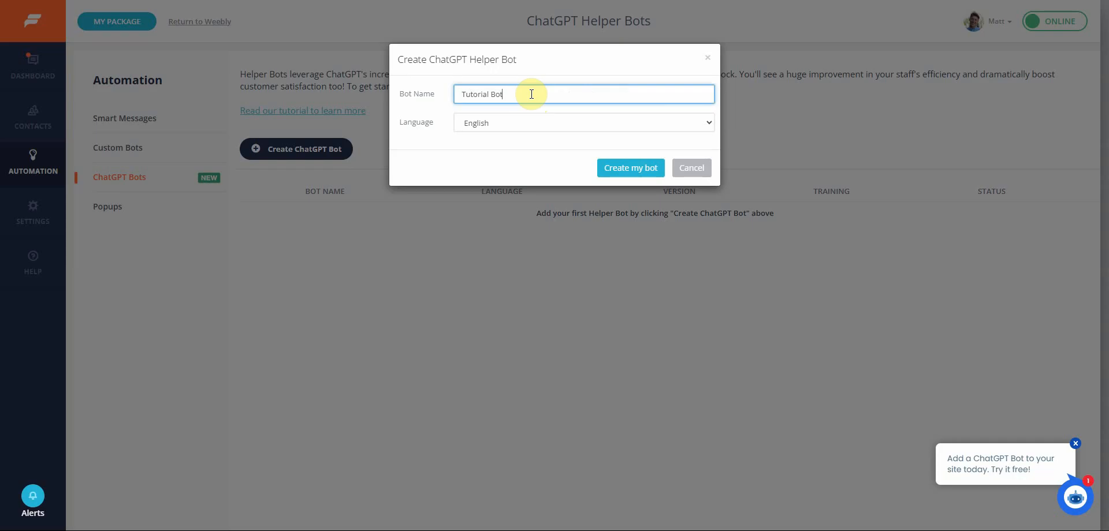
click(625, 169)
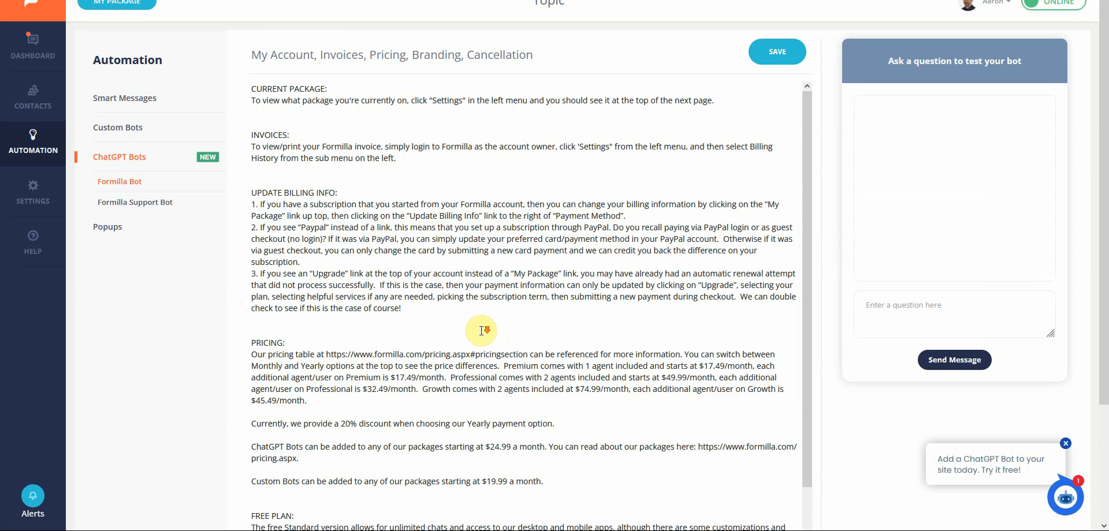
- Test an existing bot by asking "Hi, I want to add another user, how much is it?"
scroll(482, 330, down, 1)
click(244, 278)
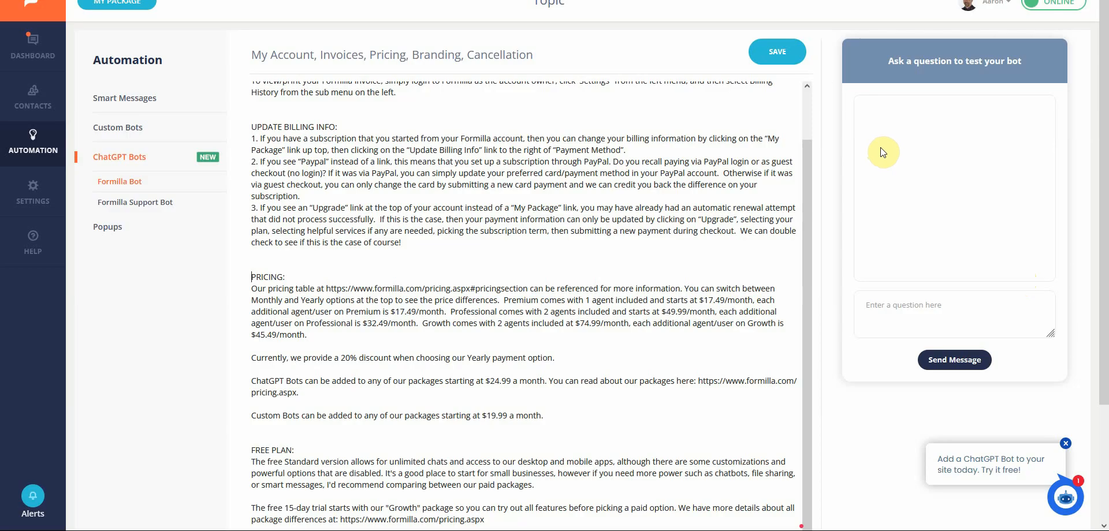
click(955, 314)
text(Hi, I )
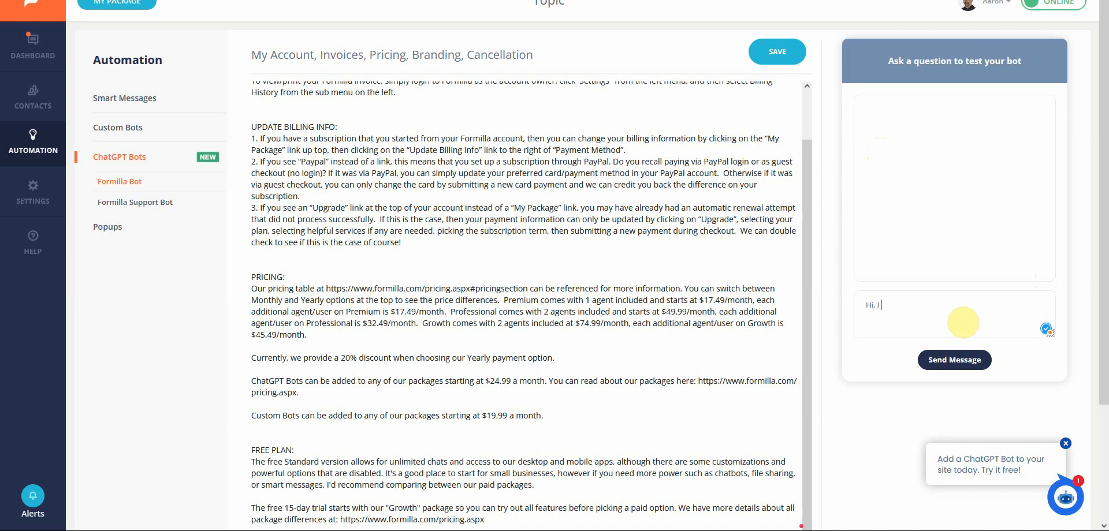
text(want to add another user, how much is it?)
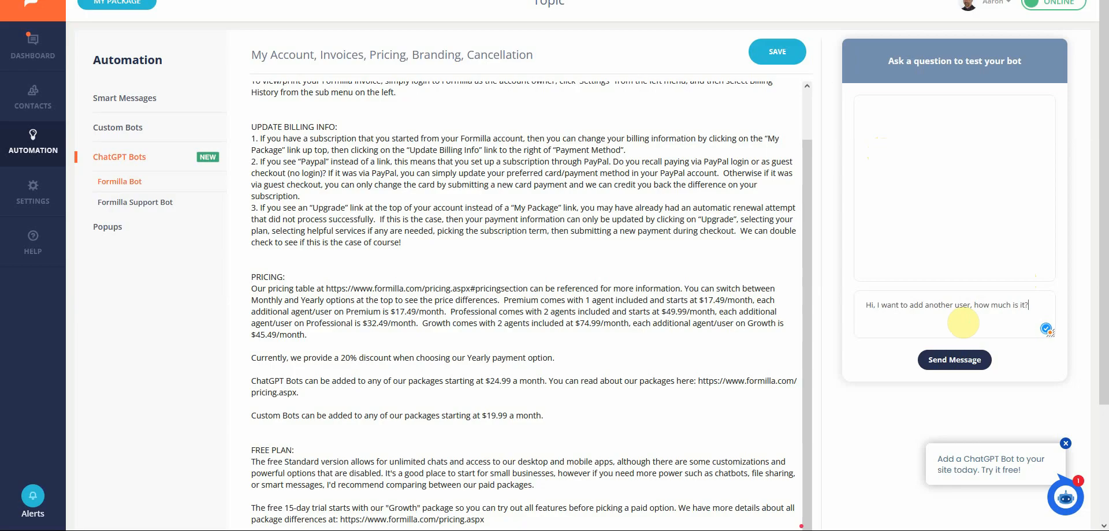
key(Return)
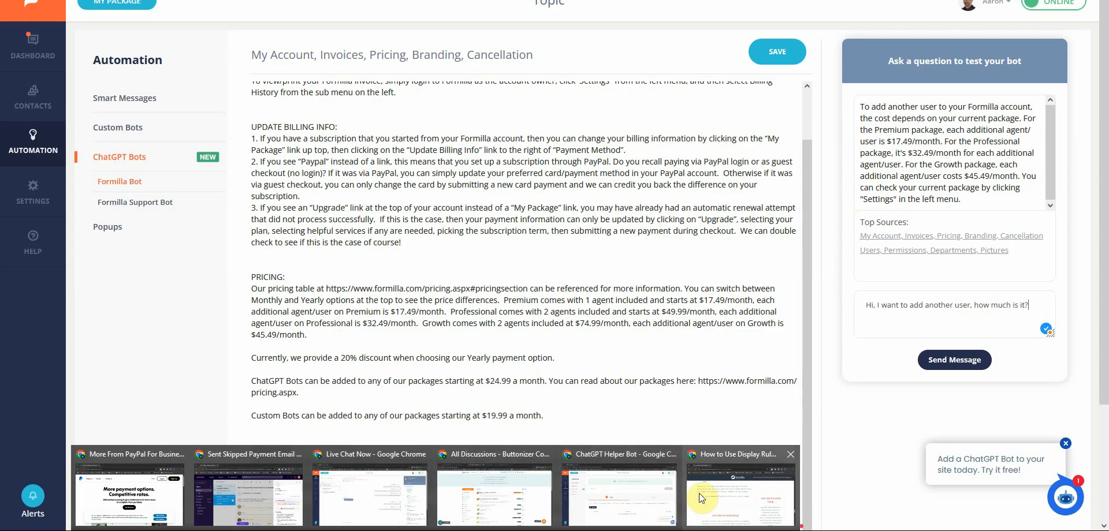
- Add a new topic to Tutorial Bot with the heading "Display Rules -Help Article"
click(624, 508)
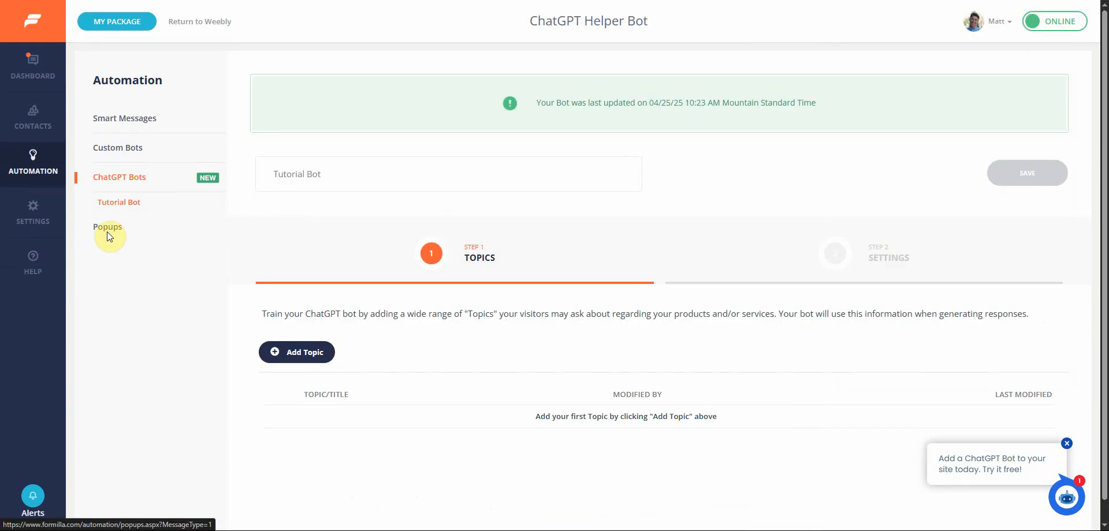
click(398, 356)
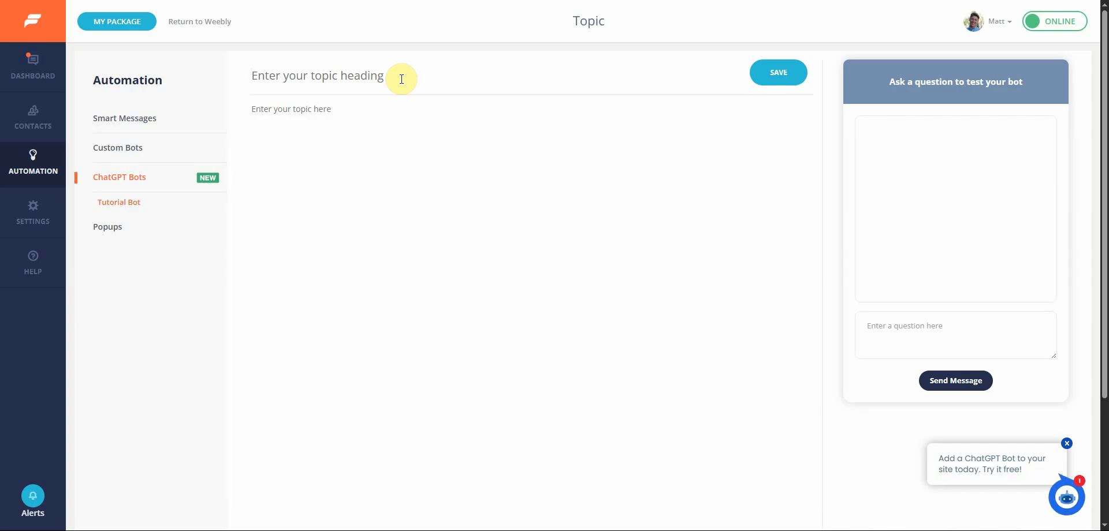
text(Displa)
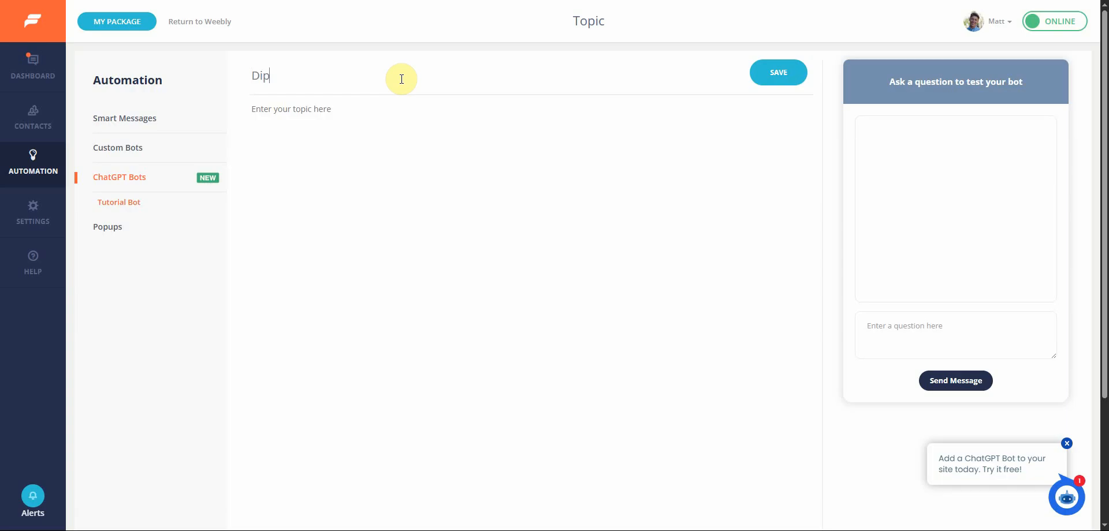
text(y Rules -Hw)
key(BackSpace)
text(elp Article)
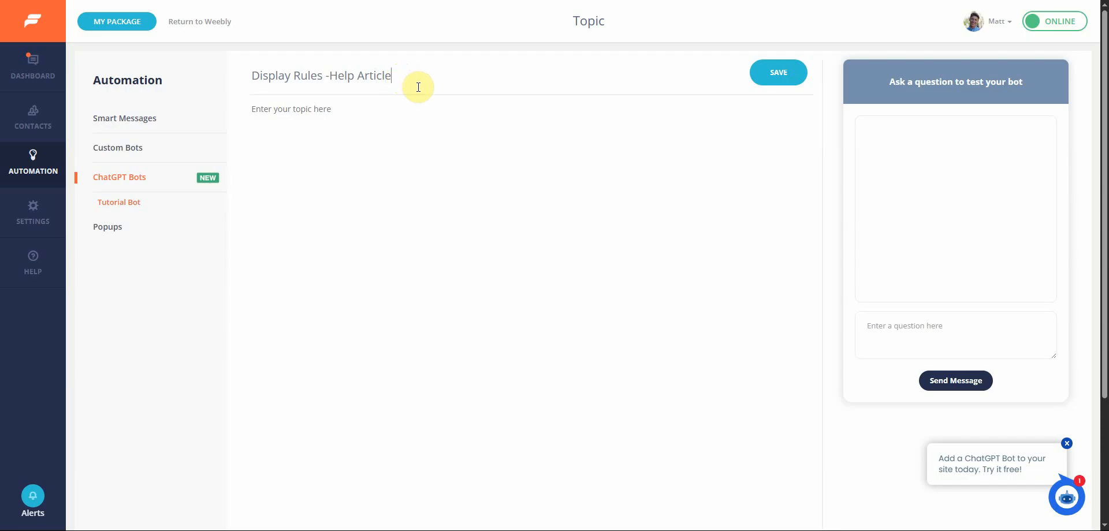
- Switch to the "How to Use Display Rules to Control Widgets" article and select its full text
click(383, 153)
key(alt+Tab)
click(837, 40)
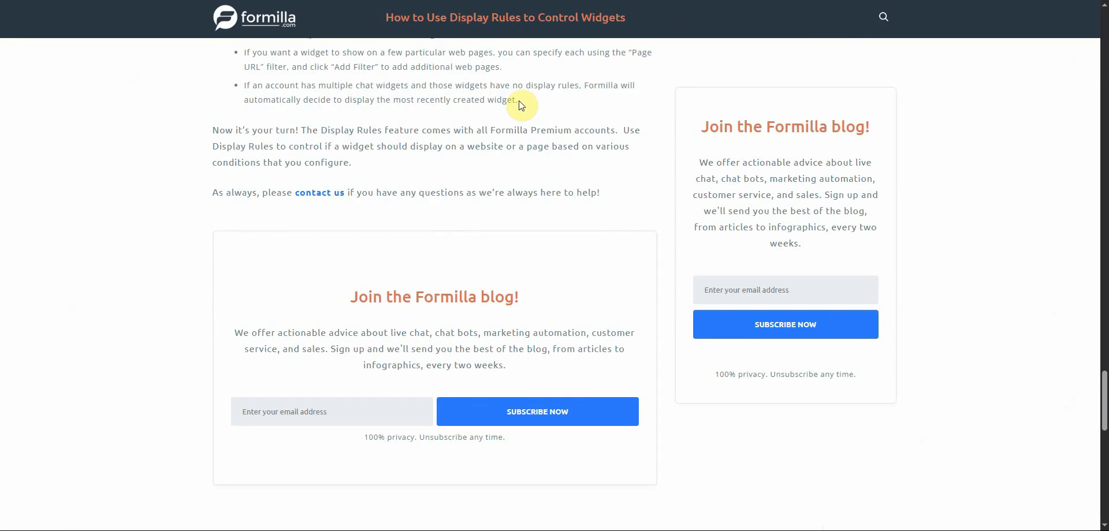
scroll(354, 106, up, 20)
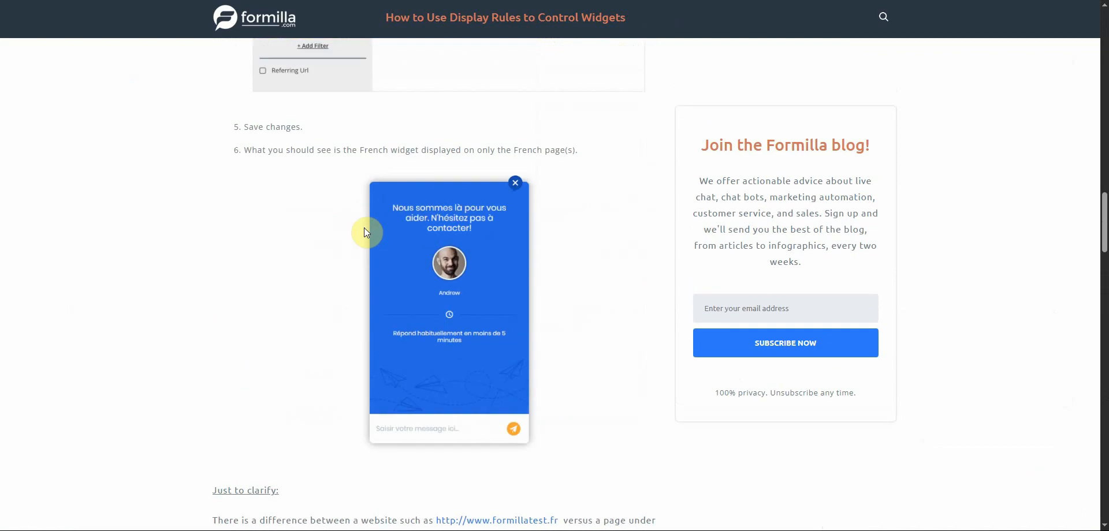
scroll(349, 252, up, 15)
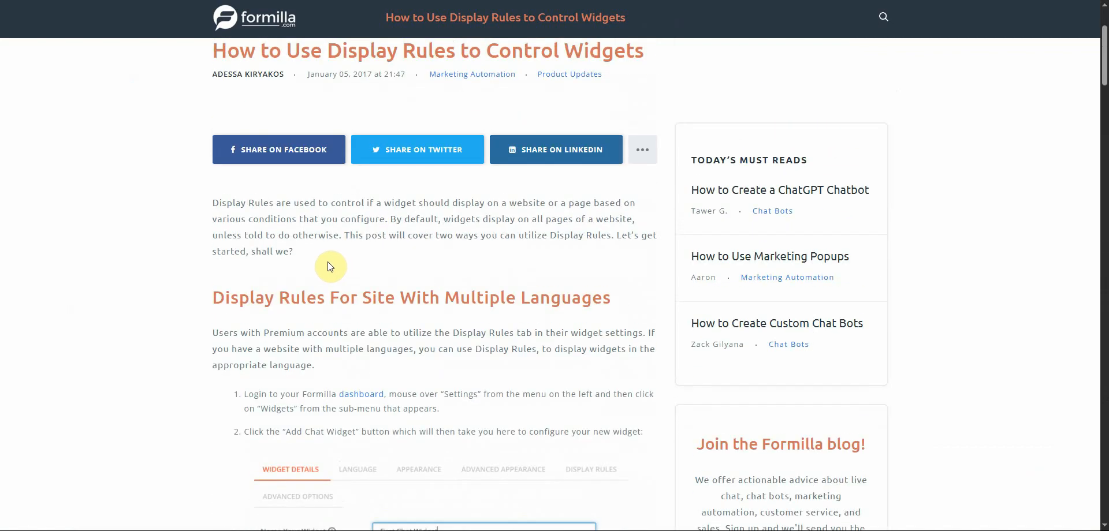
scroll(207, 151, up, 2)
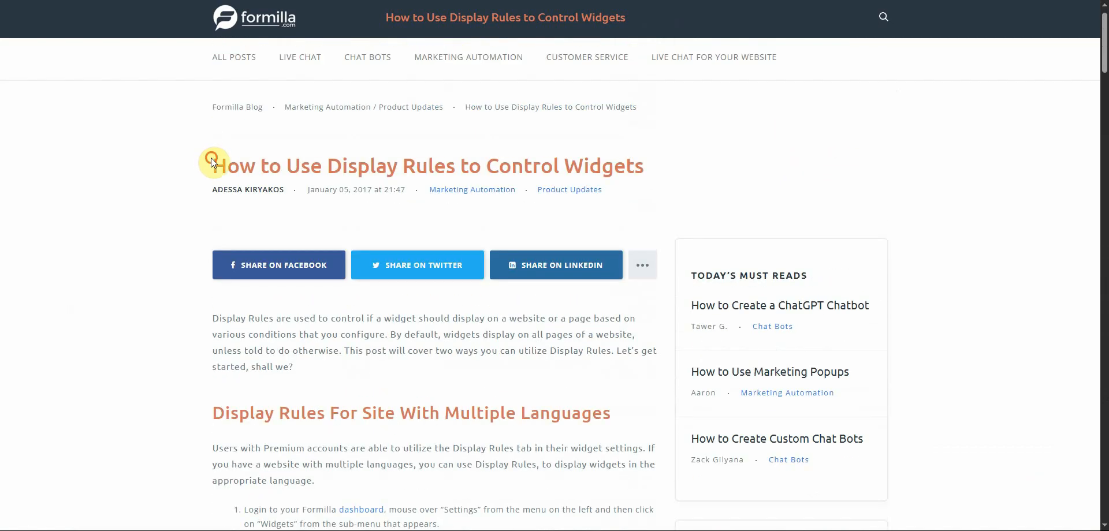
drag(210, 158, 598, 355)
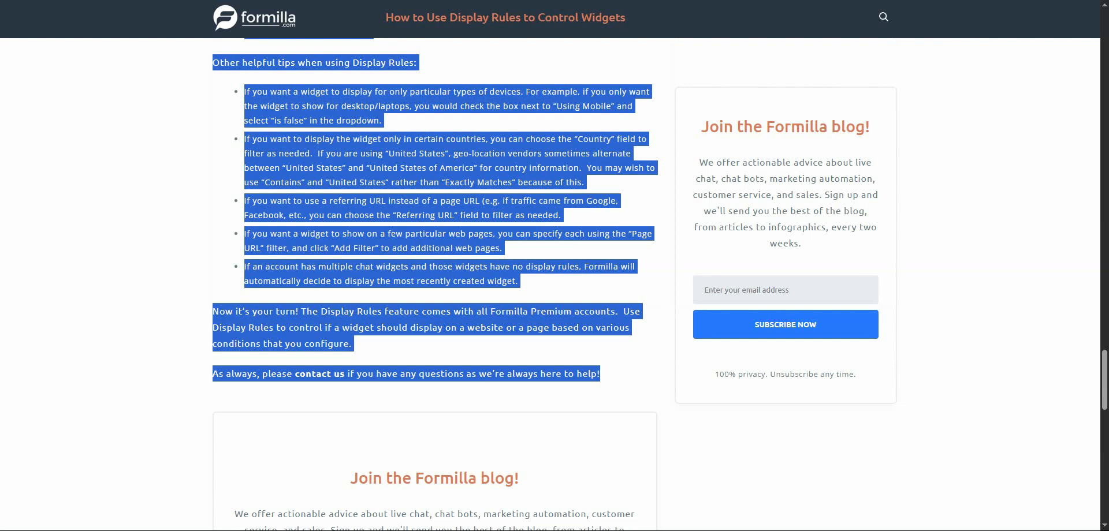
- Paste the article text into the topic body and save the topic
click(615, 502)
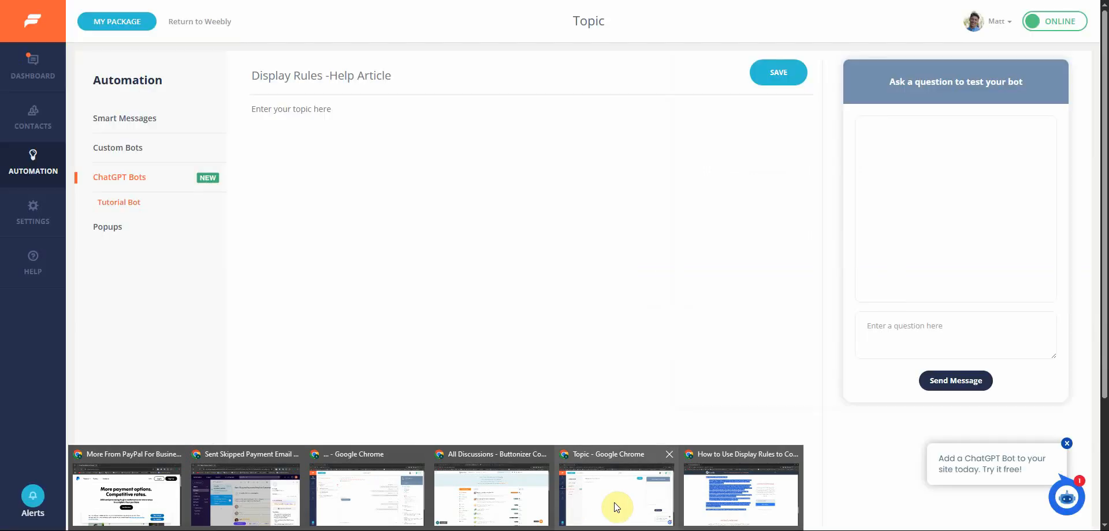
click(350, 130)
key(ctrl+v)
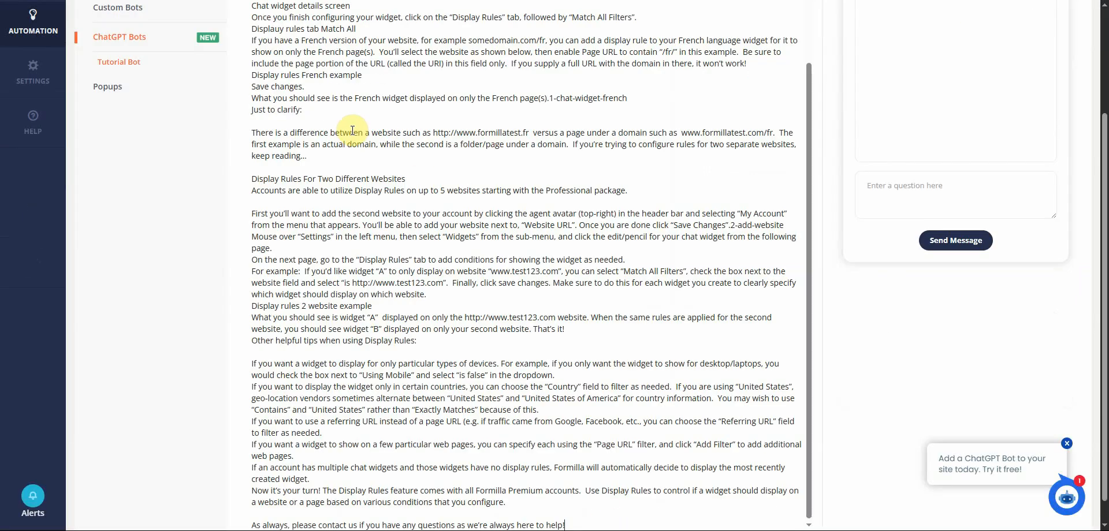
scroll(422, 166, up, 6)
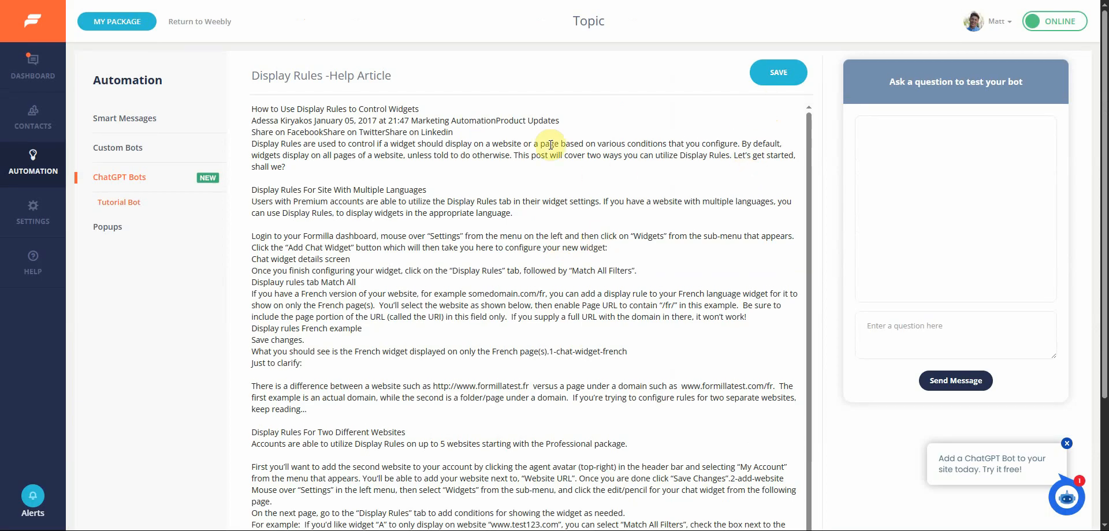
click(777, 82)
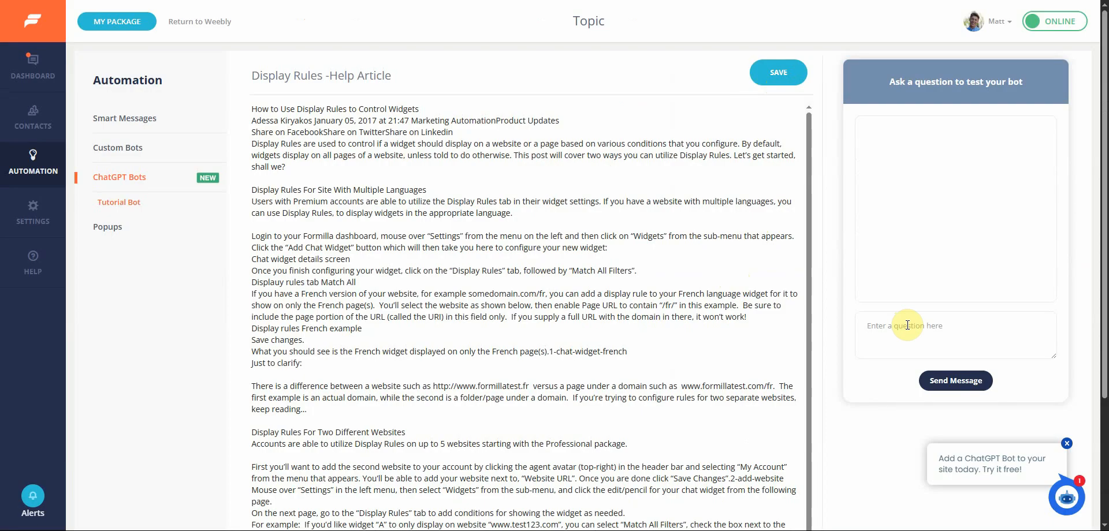
- Test the bot by asking "what are display rules for"
text(what are display rules for)
key(Return)
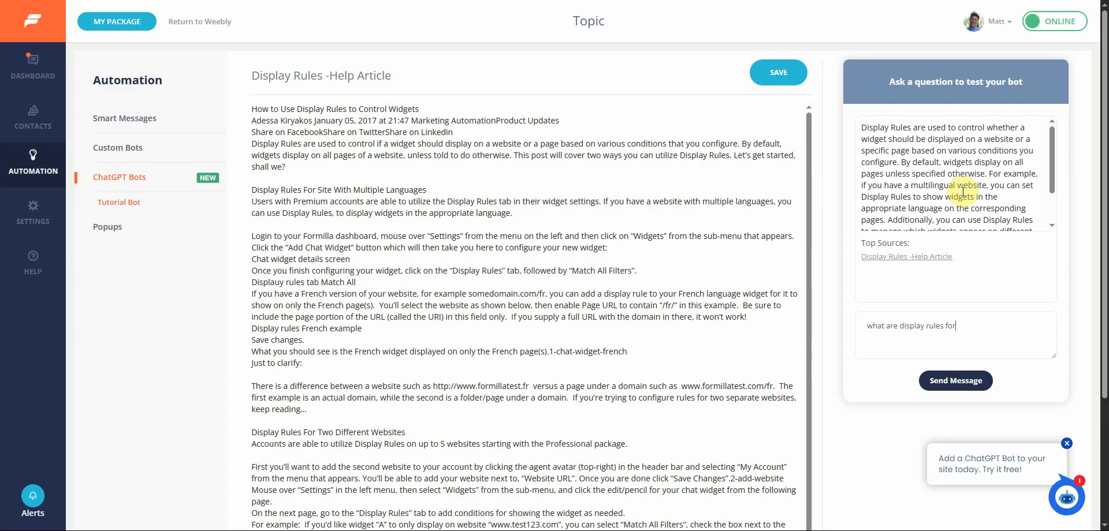
- Replace the test question with "how do I use display rules for multiple languages" and send it
scroll(982, 199, down, 2)
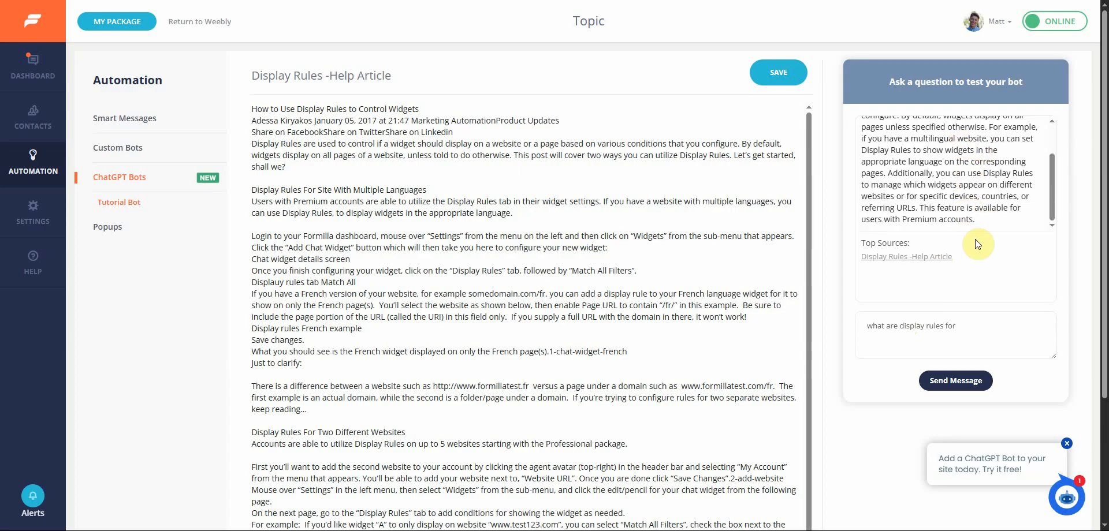
drag(956, 327, 795, 327)
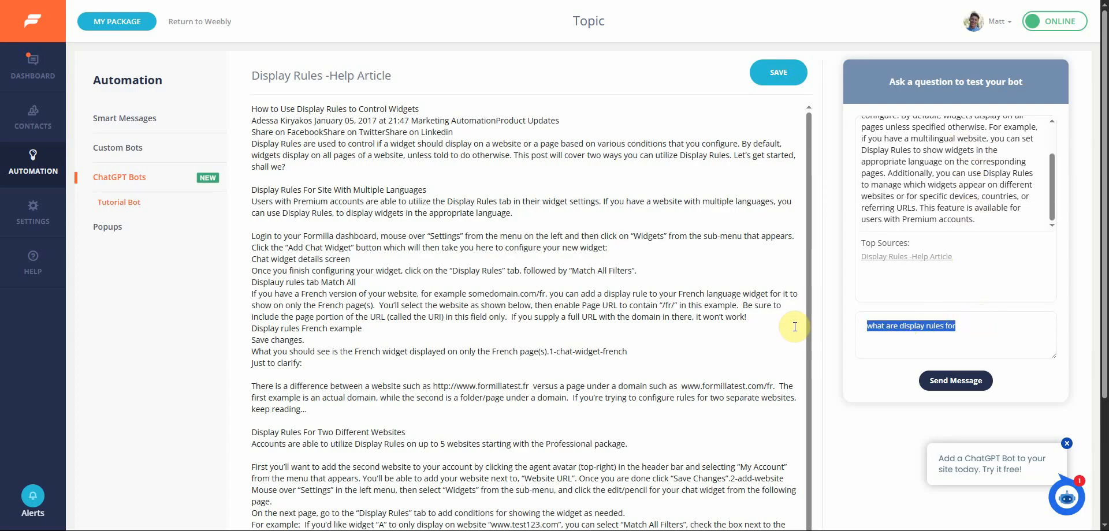
text(how)
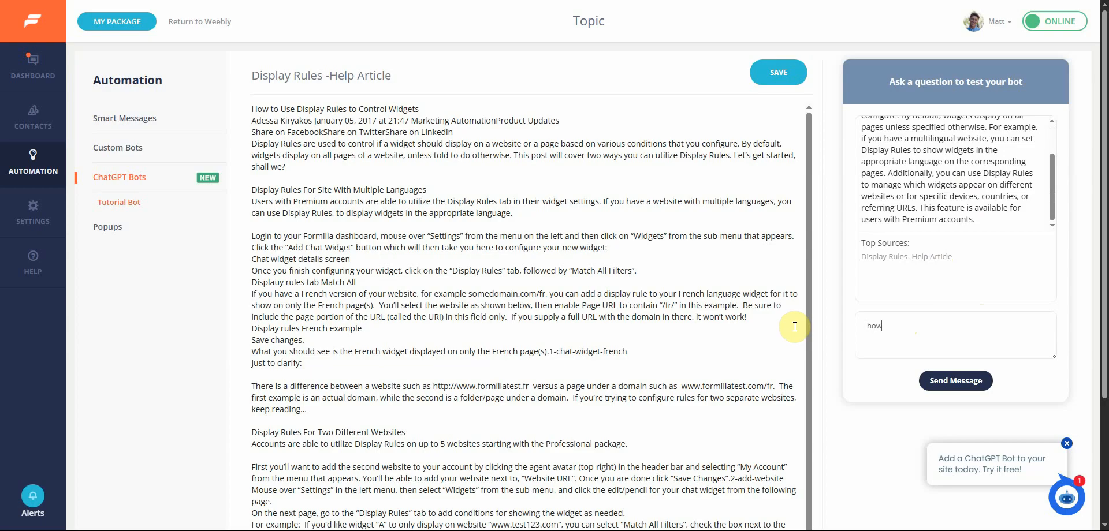
text( do I use display rules for mul)
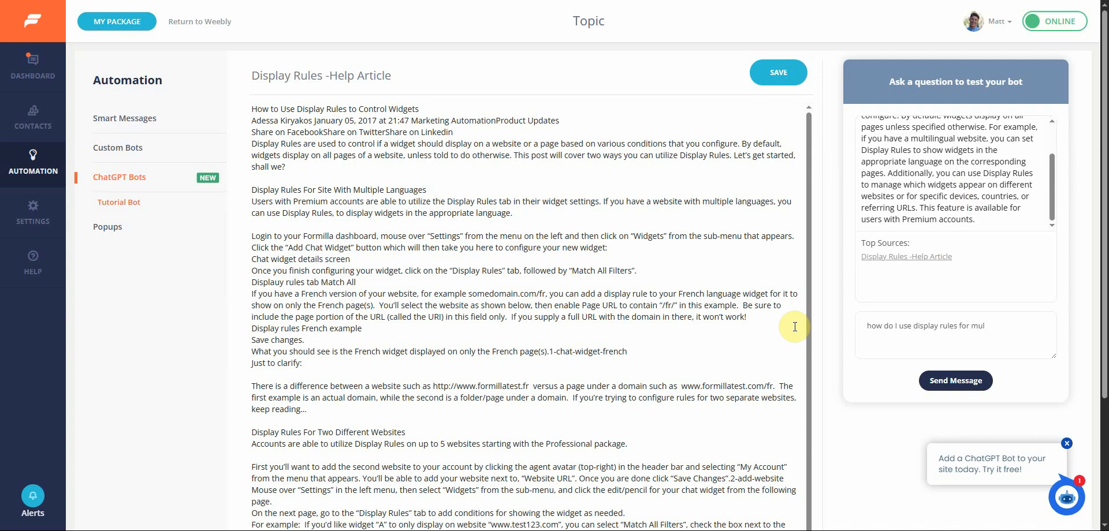
text(tiple languages)
click(955, 381)
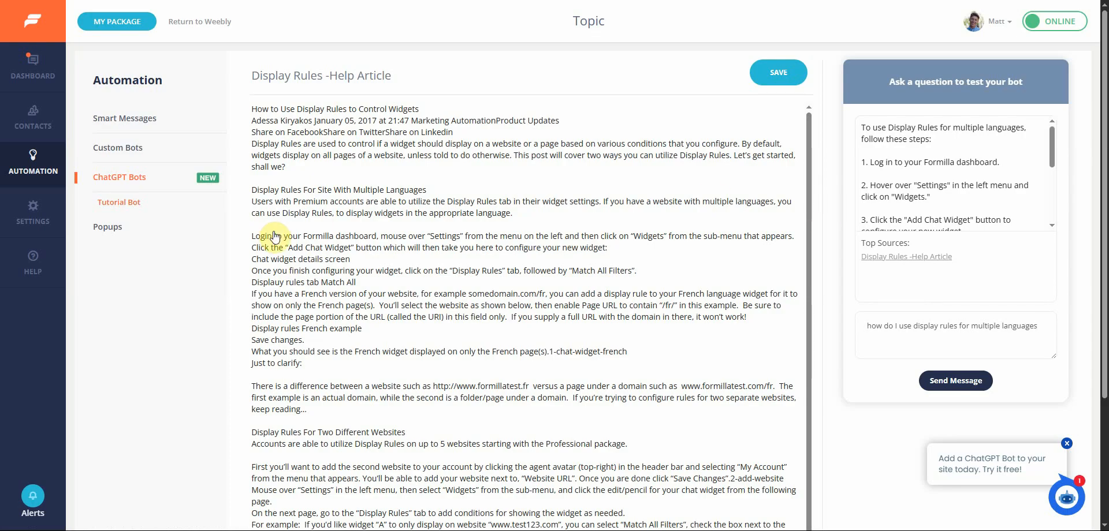
click(135, 204)
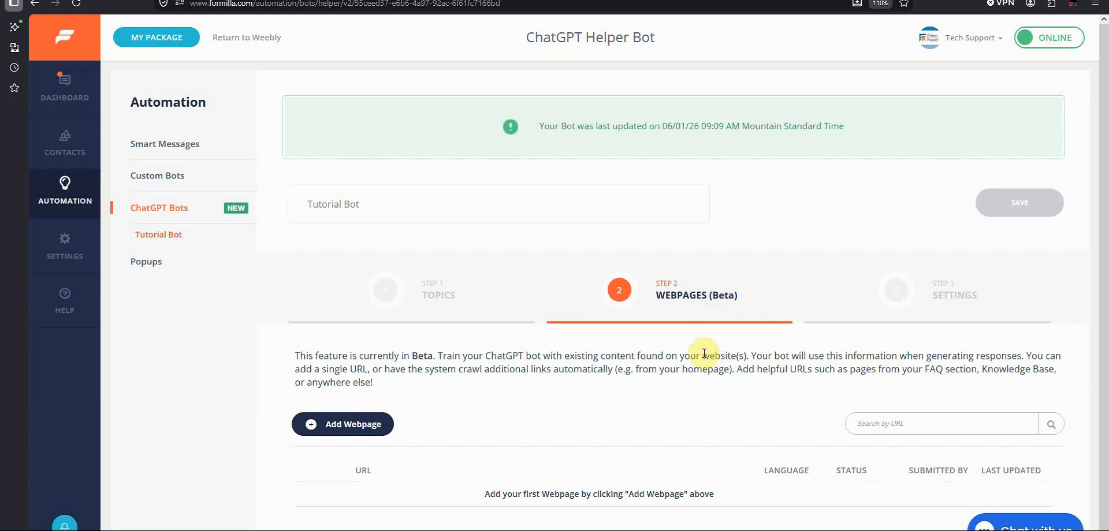
click(370, 425)
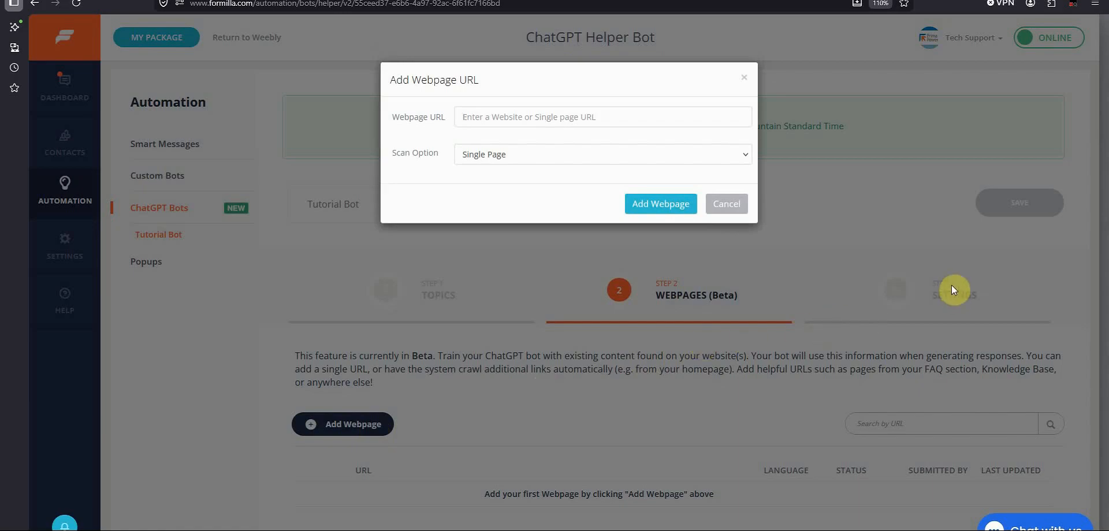
text(https://blog.formilla.com/use-display-rules-control-widgets/)
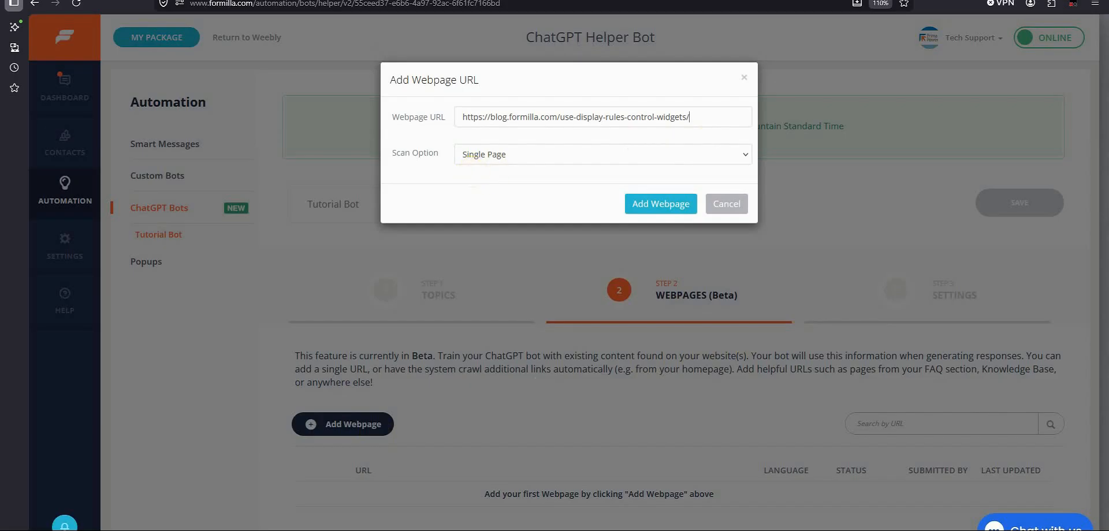
click(732, 156)
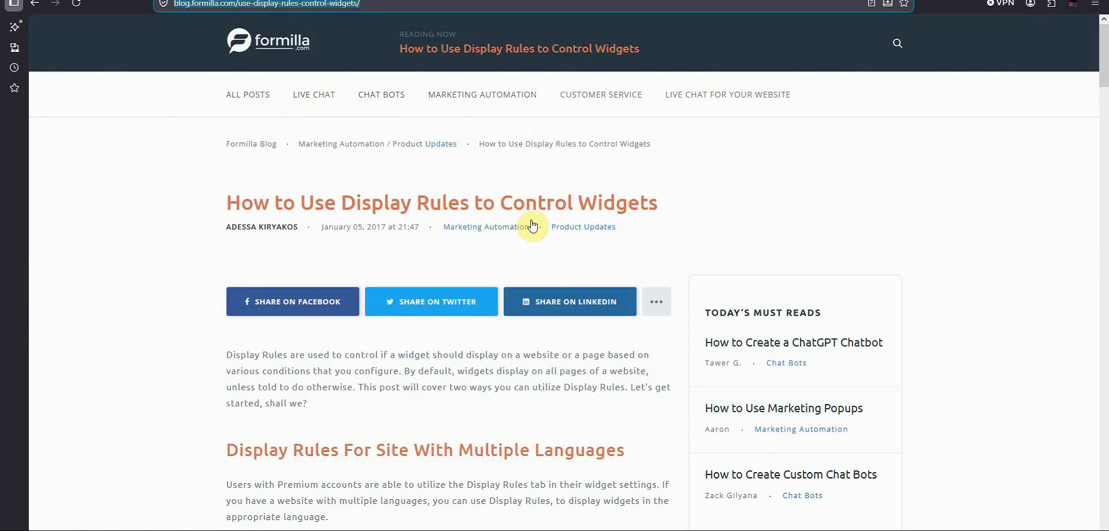
scroll(532, 225, down, 20)
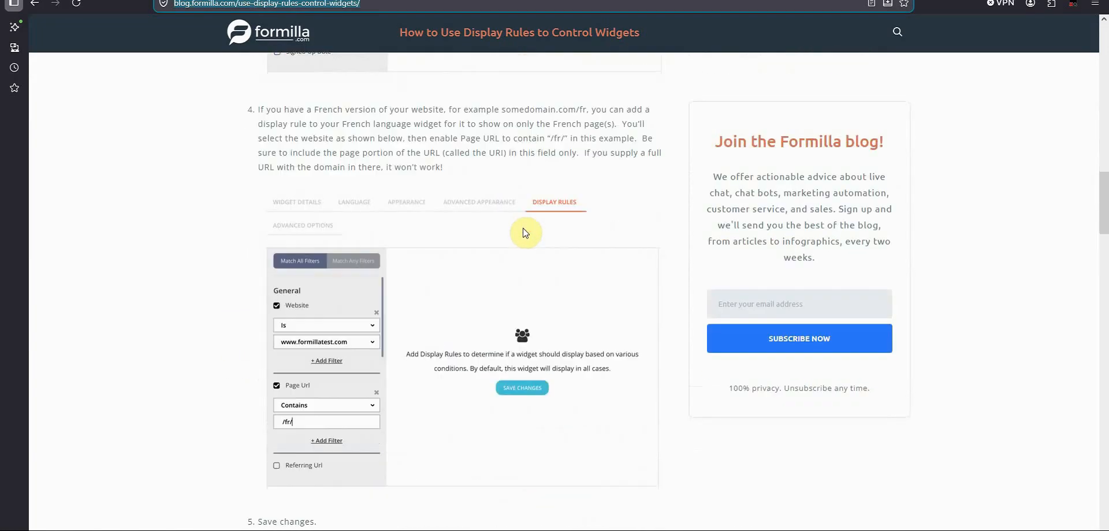
scroll(524, 229, down, 10)
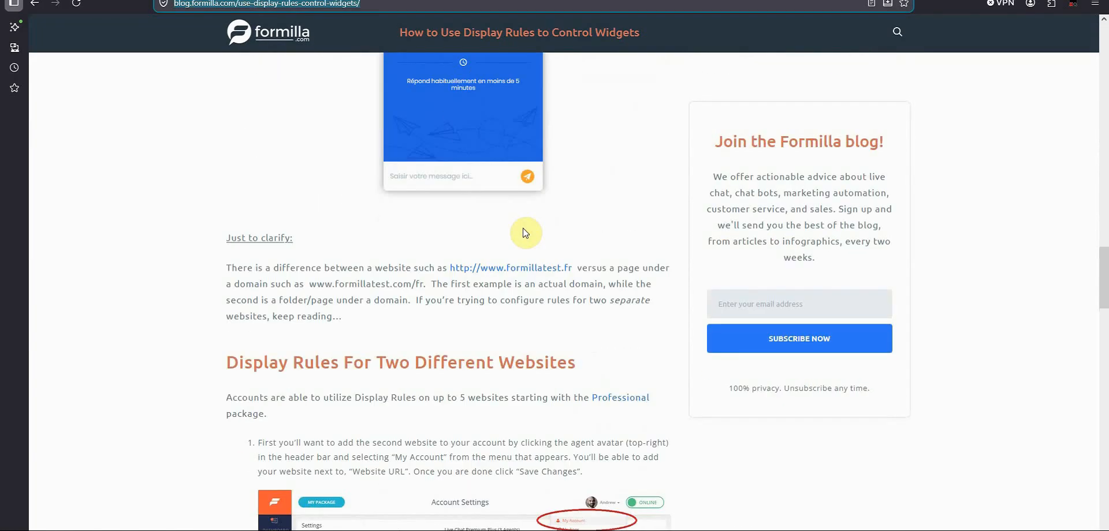
scroll(525, 233, down, 3)
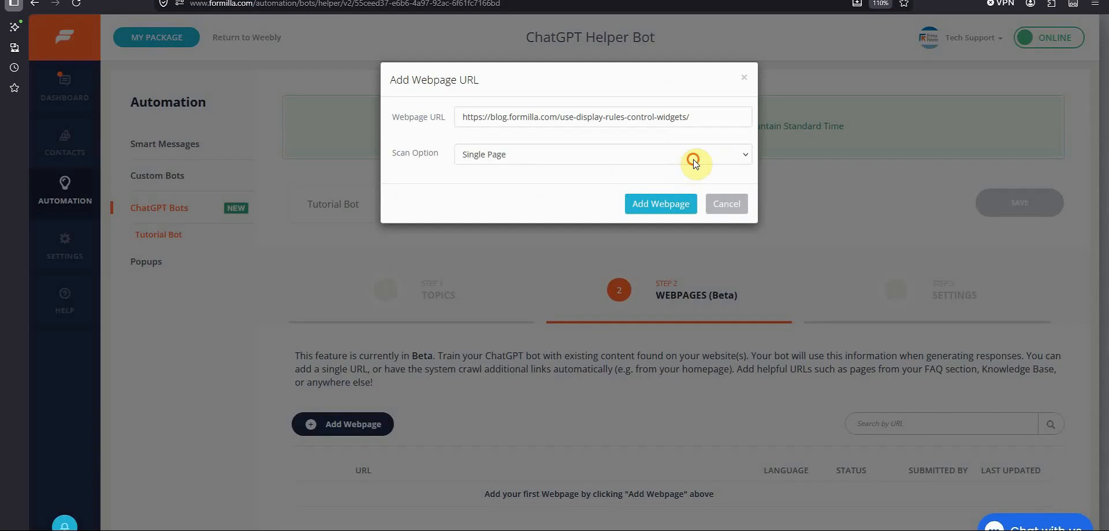
click(695, 156)
click(672, 208)
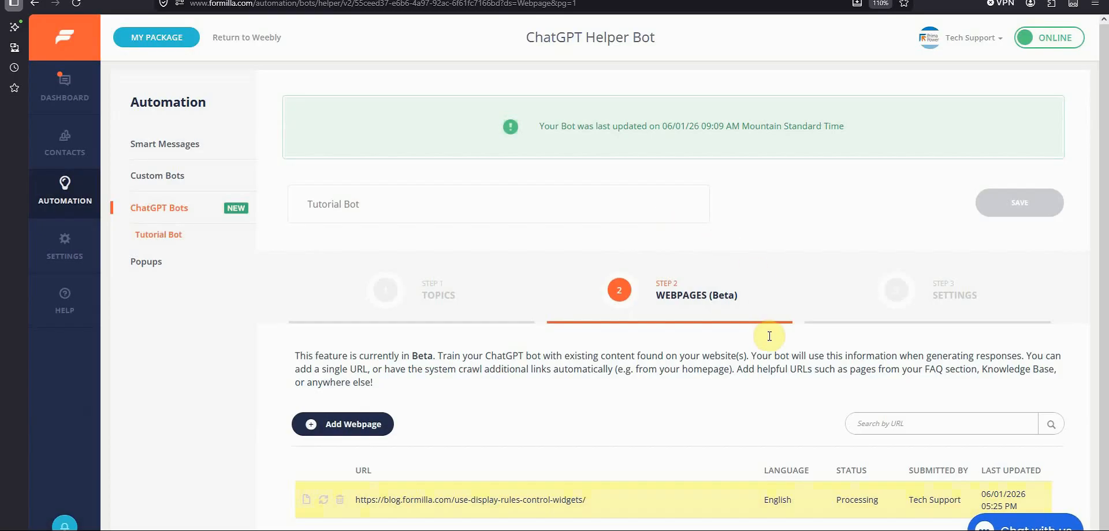
- Open the added webpage's scanned content and ask the test bot "how do I set up Display Rules for a site with multiple languages"
scroll(873, 504, down, 1)
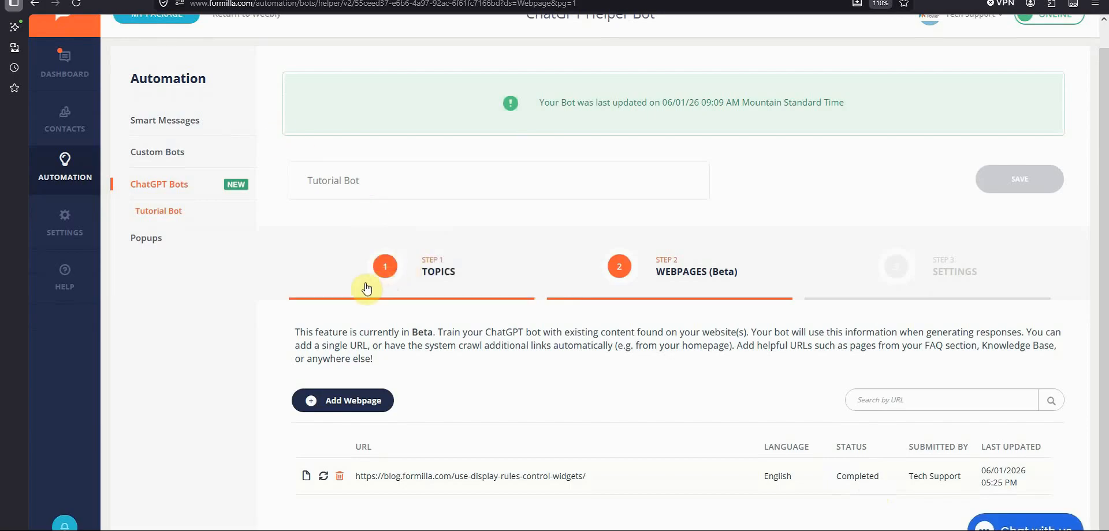
click(306, 476)
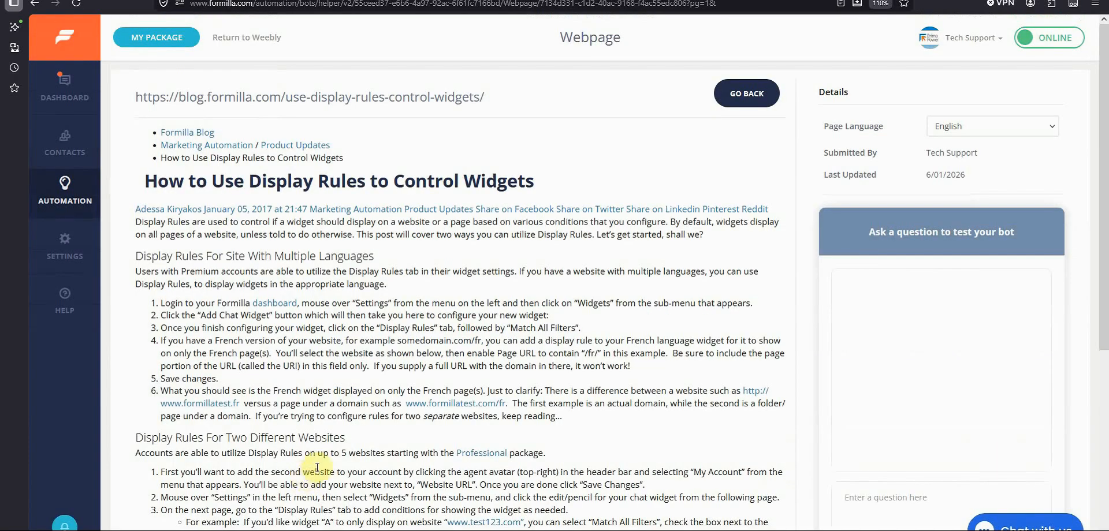
scroll(318, 453, down, 5)
scroll(318, 454, down, 2)
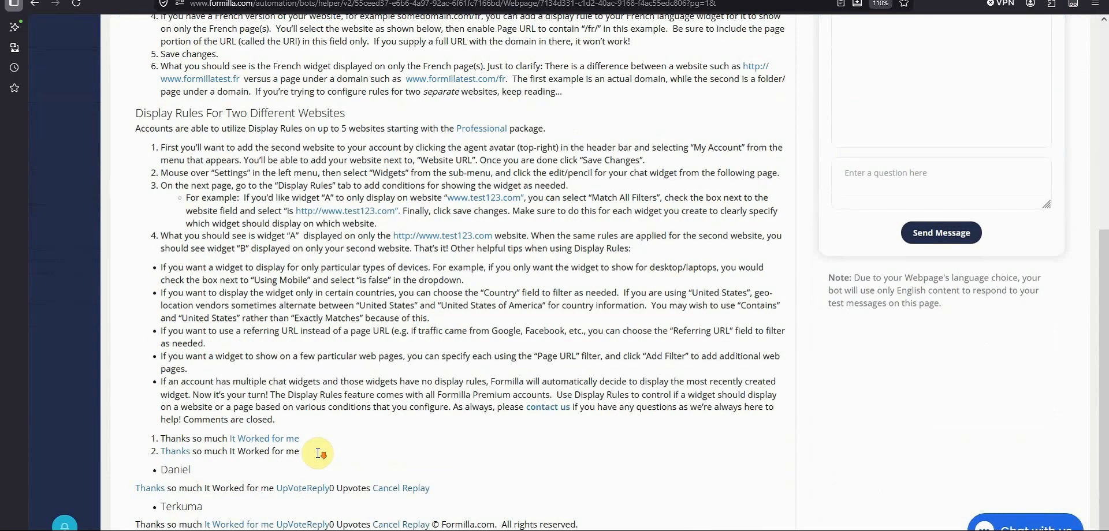
scroll(316, 452, up, 5)
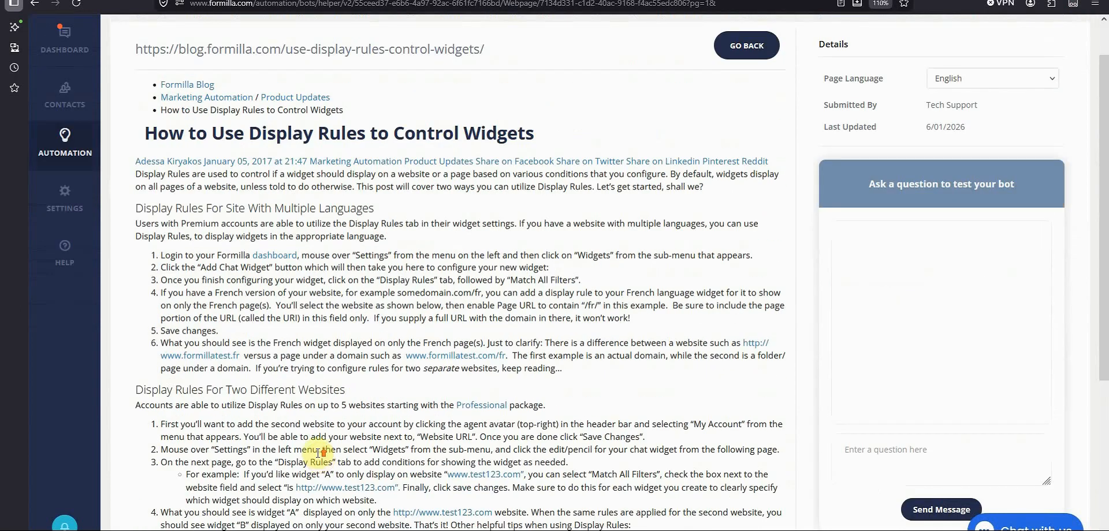
scroll(316, 453, up, 1)
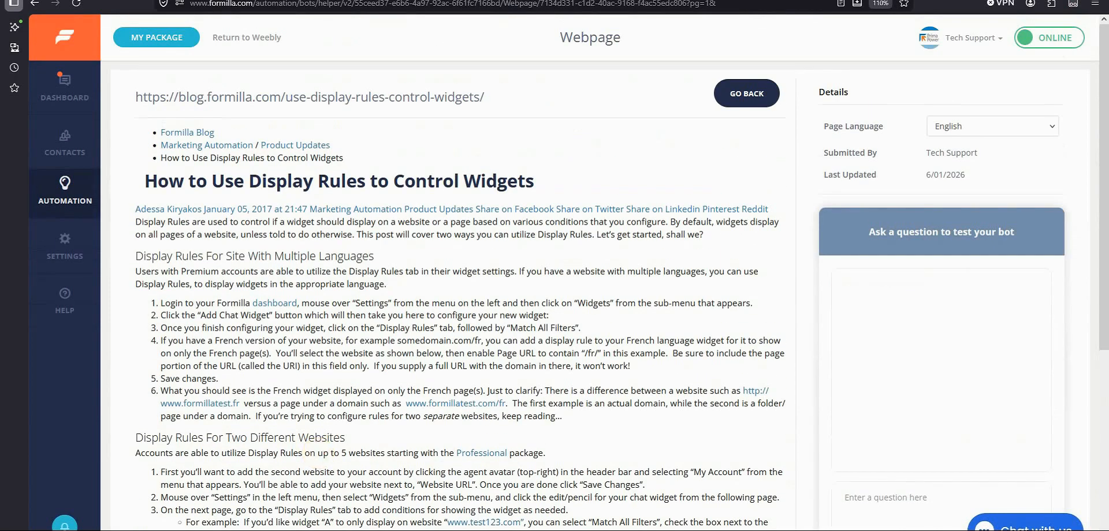
click(892, 496)
text(how do I set up Display Rules for a site with multiple languages)
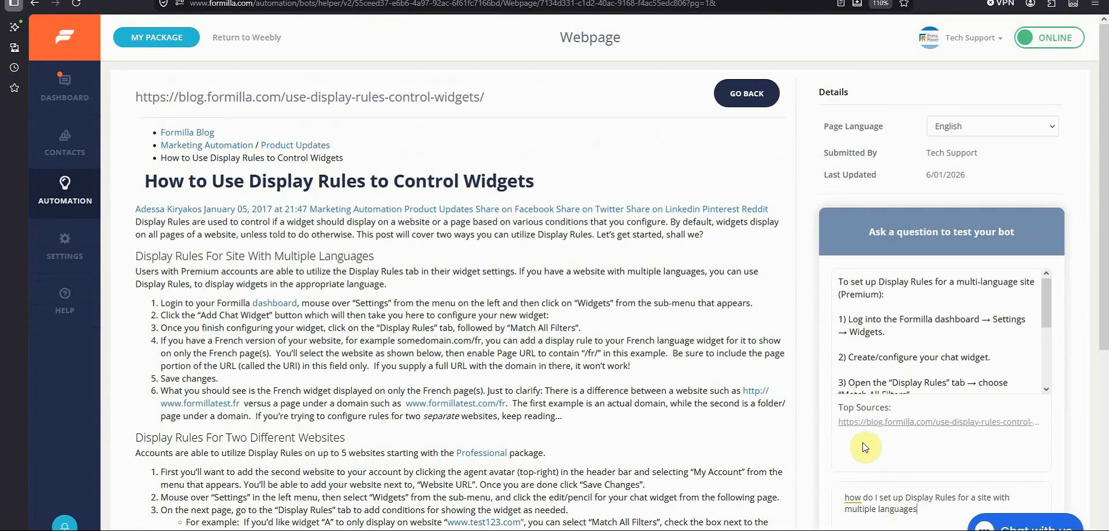
scroll(919, 340, down, 2)
scroll(919, 340, up, 3)
scroll(335, 325, down, 4)
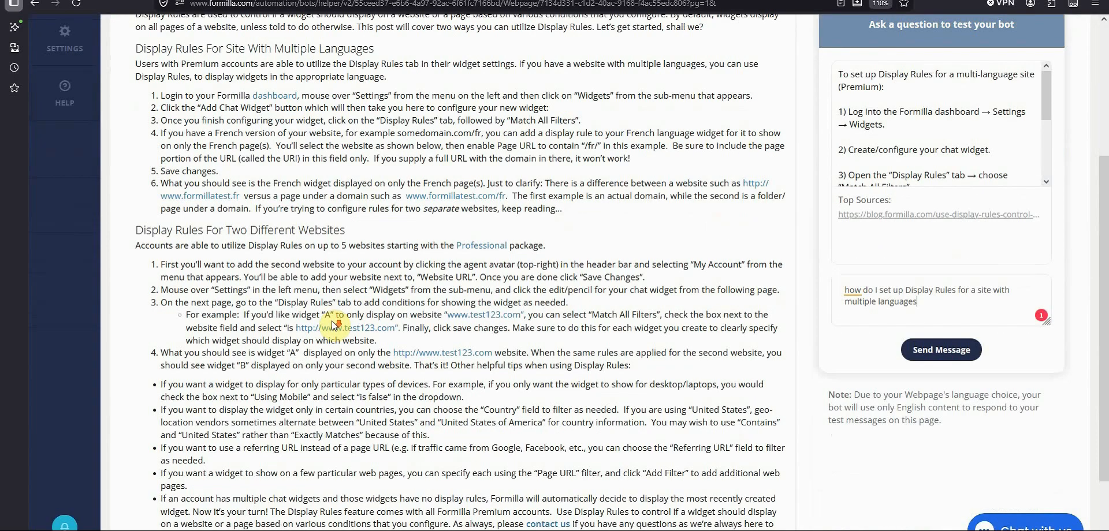
scroll(335, 325, down, 2)
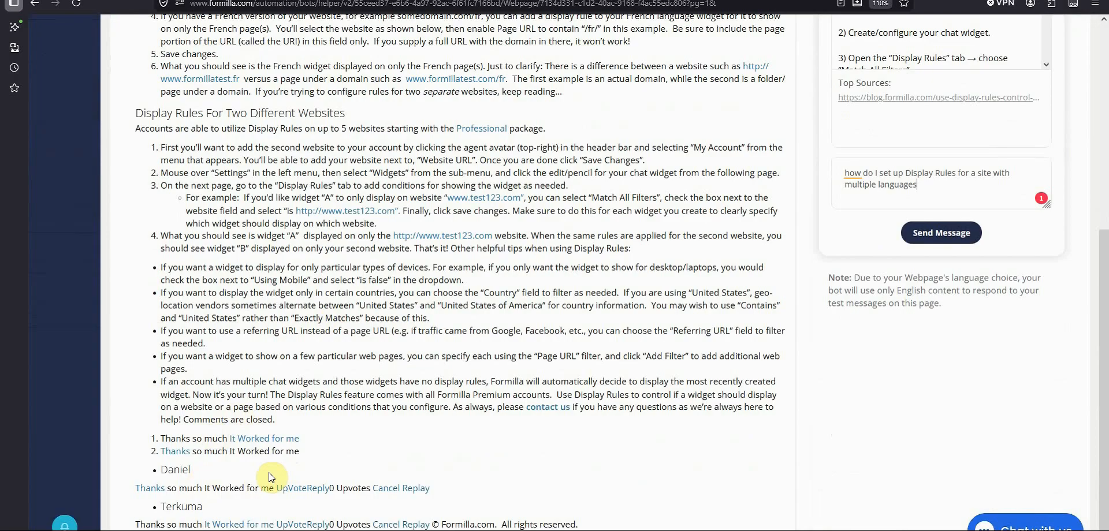
scroll(269, 473, up, 6)
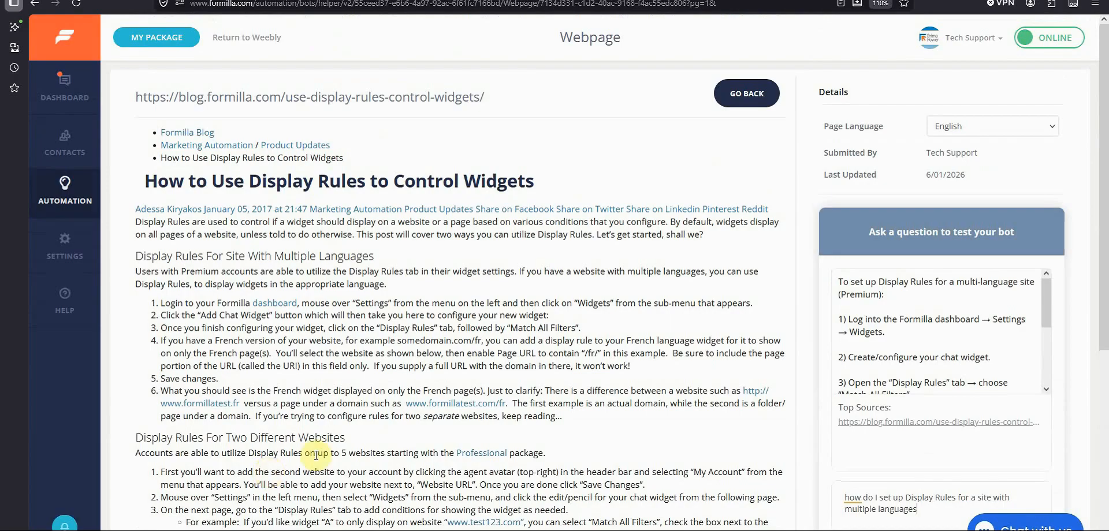
- Browse the Buttonizer pricing page in the other browser tab
click(320, 1)
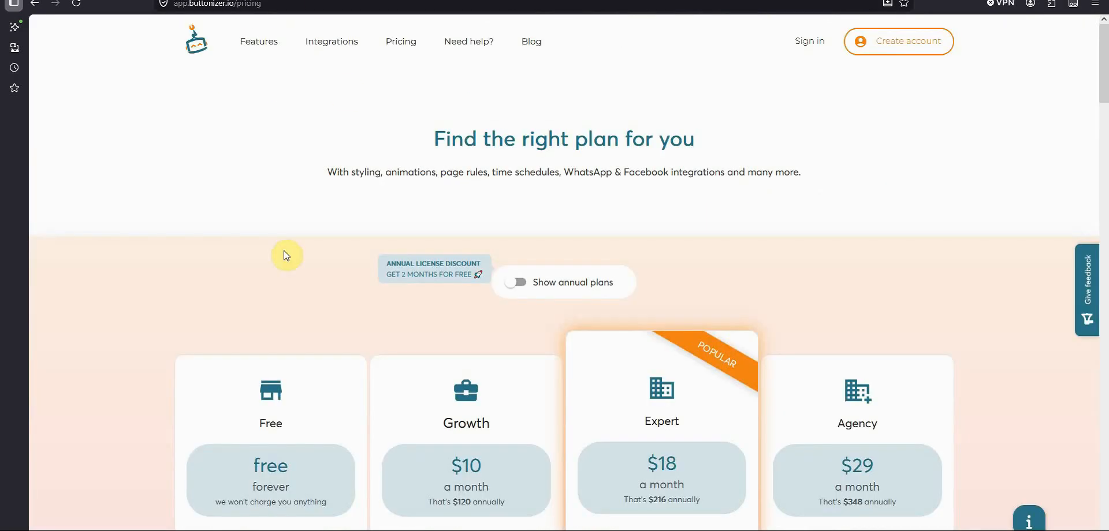
scroll(312, 260, down, 10)
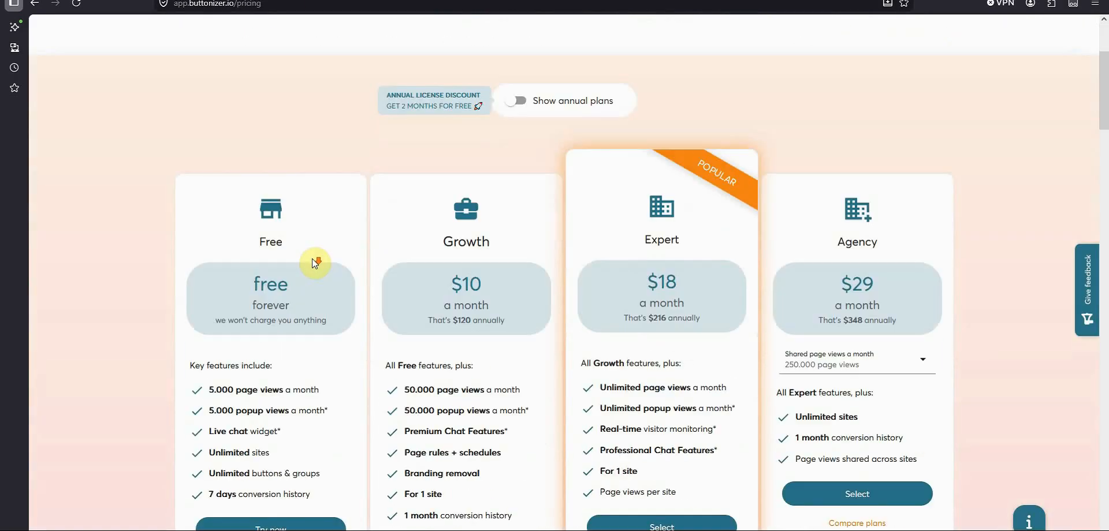
scroll(317, 272, down, 20)
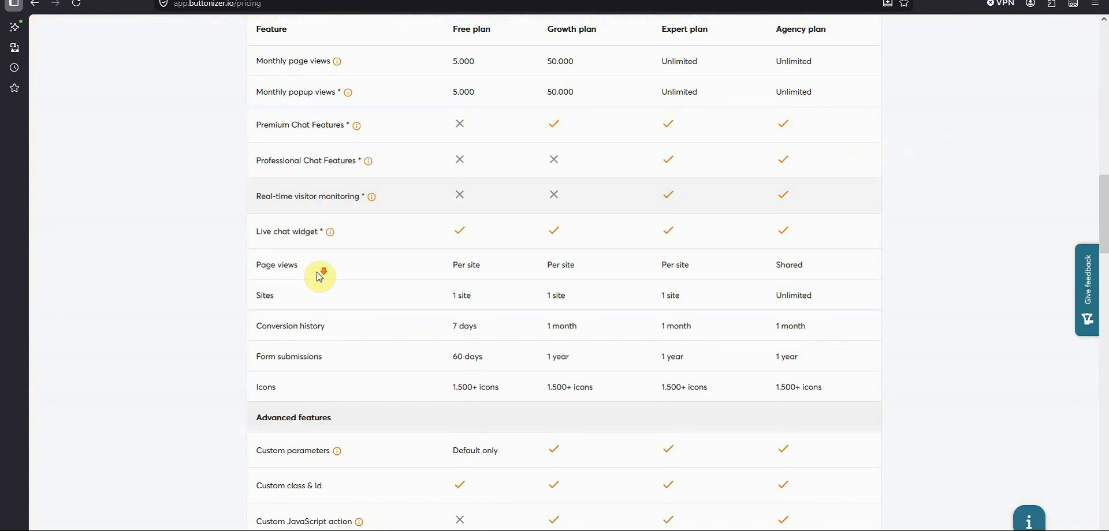
scroll(322, 283, down, 20)
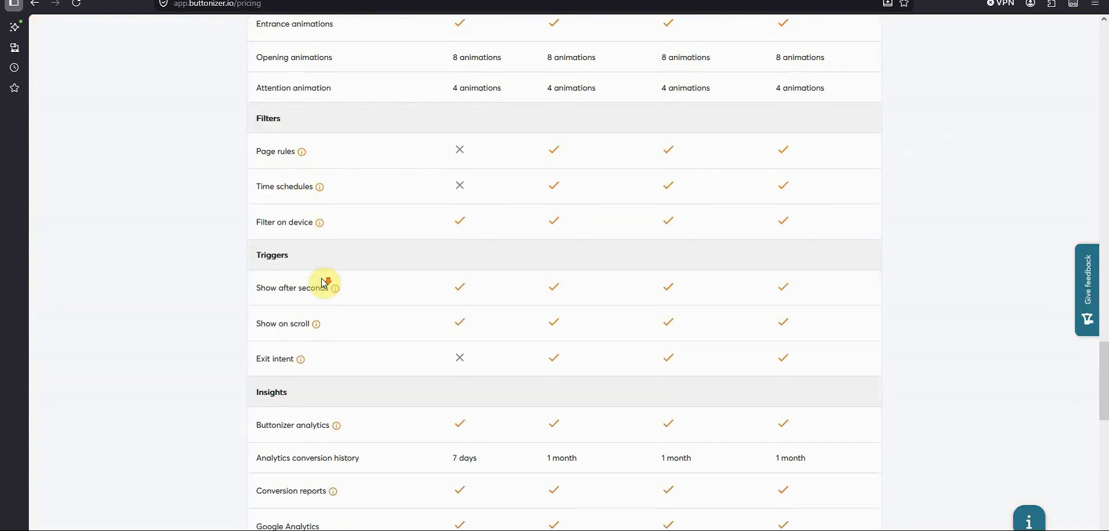
scroll(321, 282, down, 8)
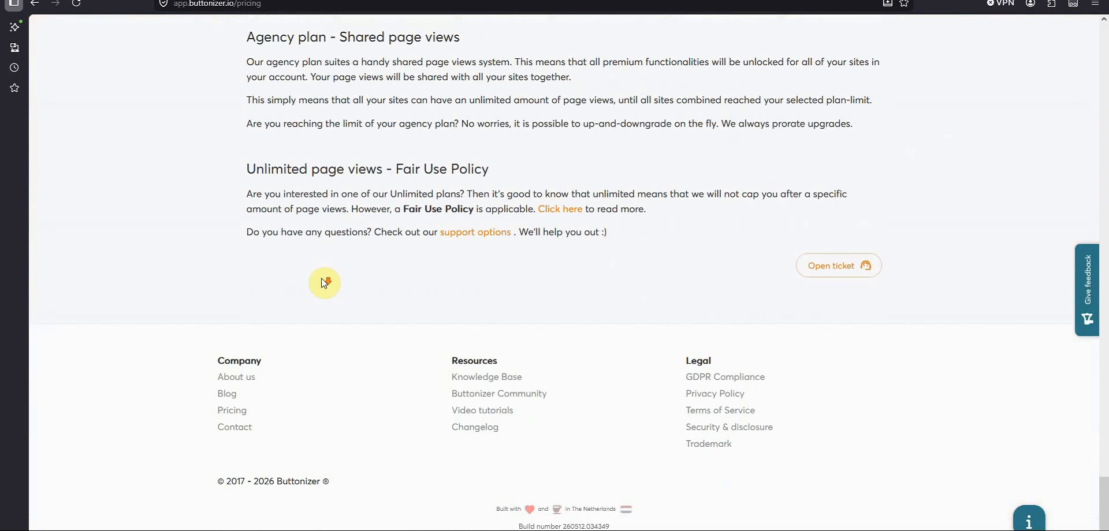
scroll(329, 278, up, 20)
scroll(341, 271, up, 20)
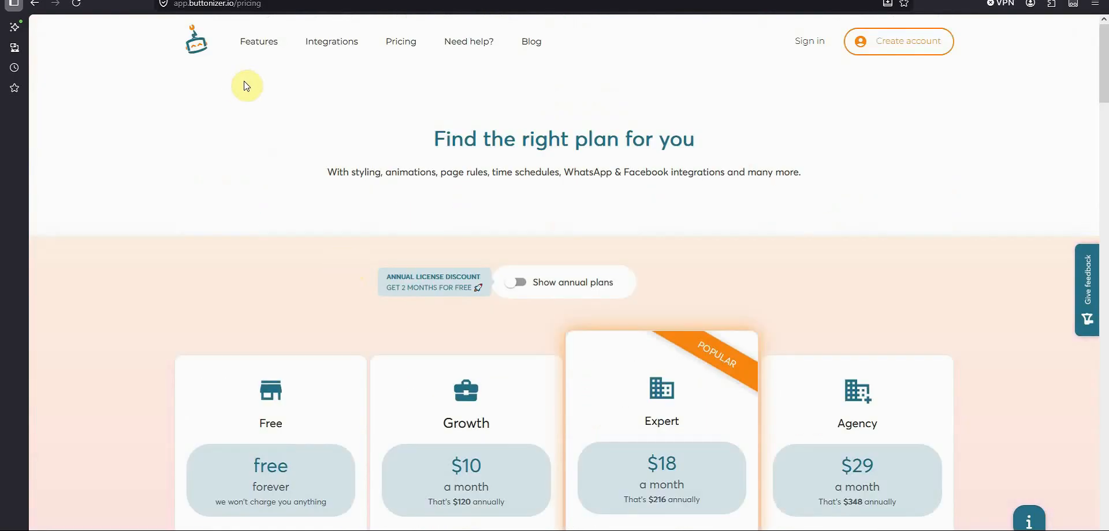
key(ctrl+Tab)
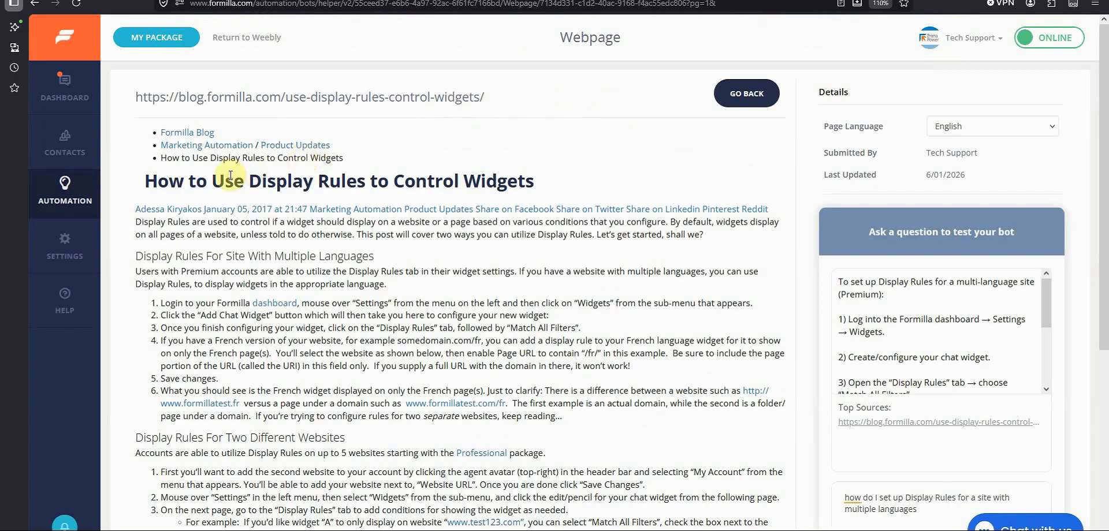
mouse_move(81, 213)
click(127, 234)
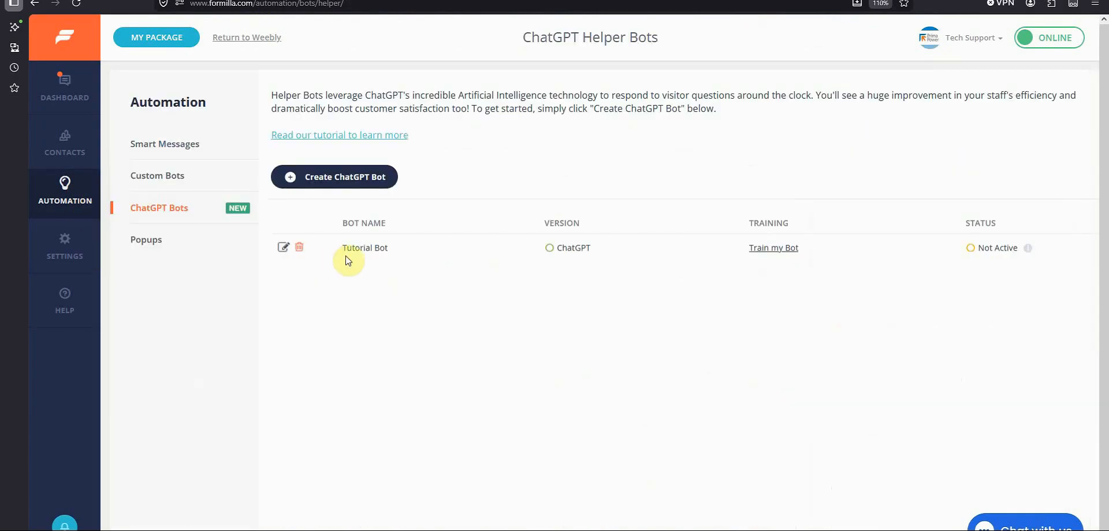
click(283, 247)
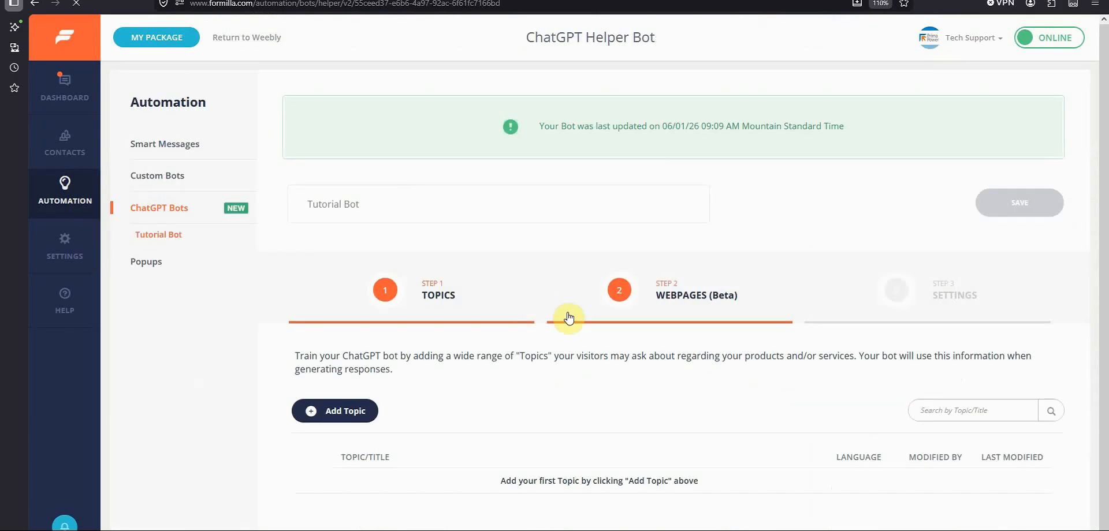
click(635, 315)
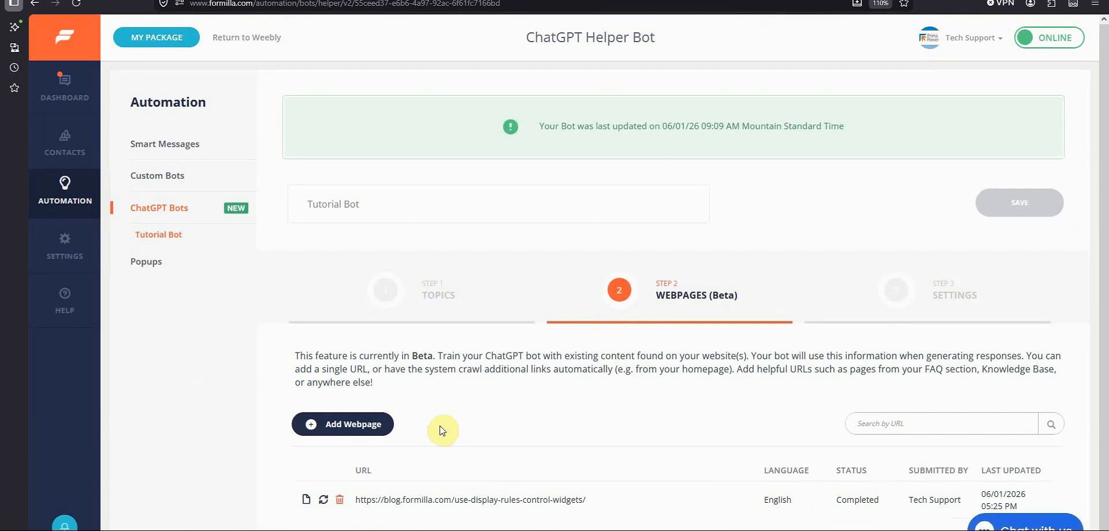
click(351, 431)
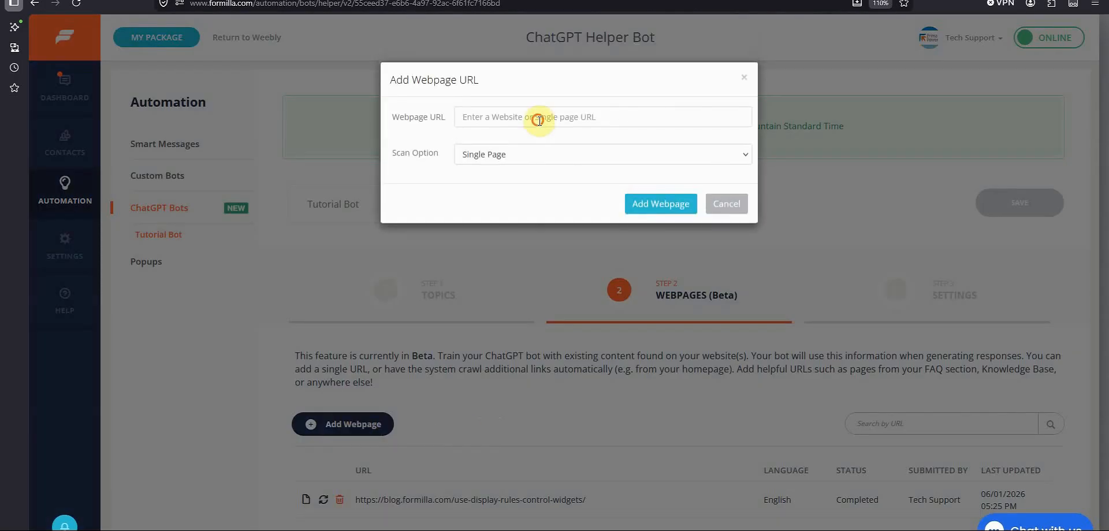
click(539, 117)
text(https://app.buttonizer.io/pricing)
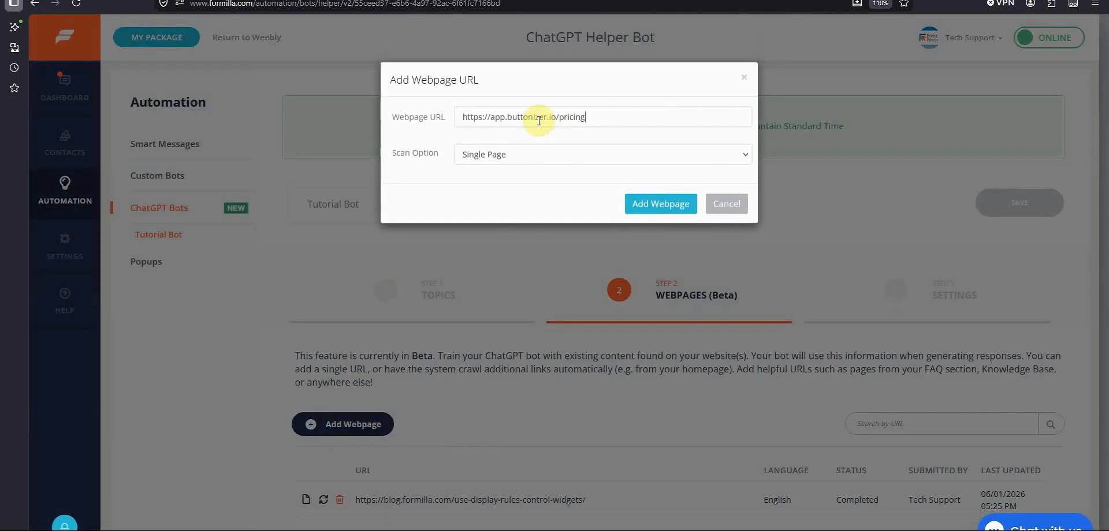
click(649, 211)
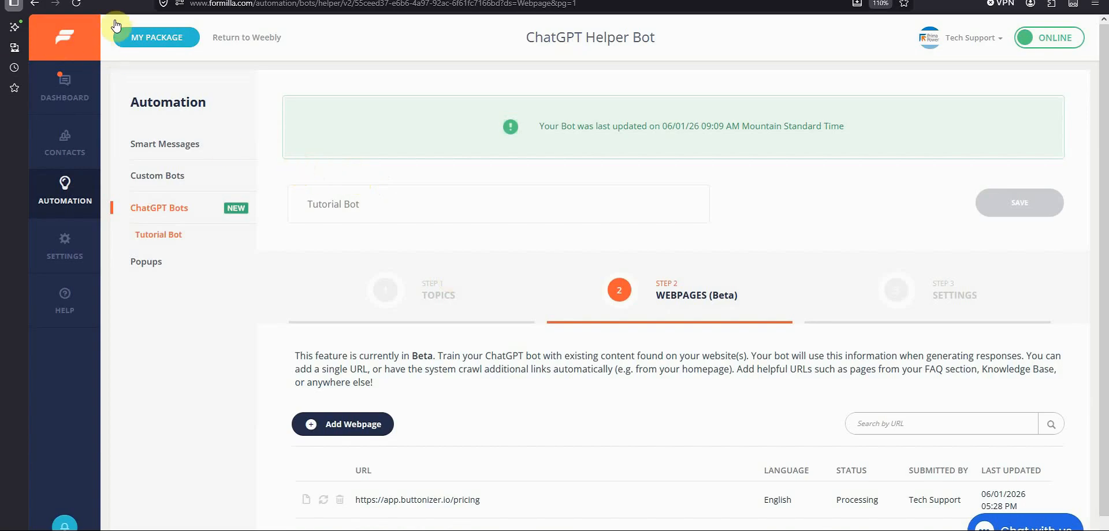
- Open the Buttonizer pricing webpage's scanned content and review it
click(76, 3)
scroll(467, 325, down, 1)
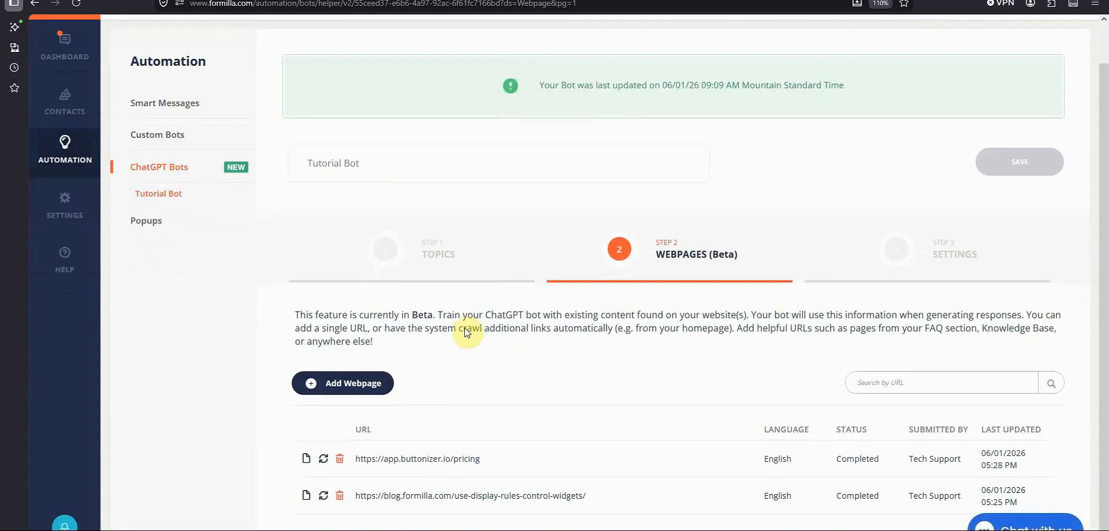
click(308, 462)
scroll(369, 333, down, 6)
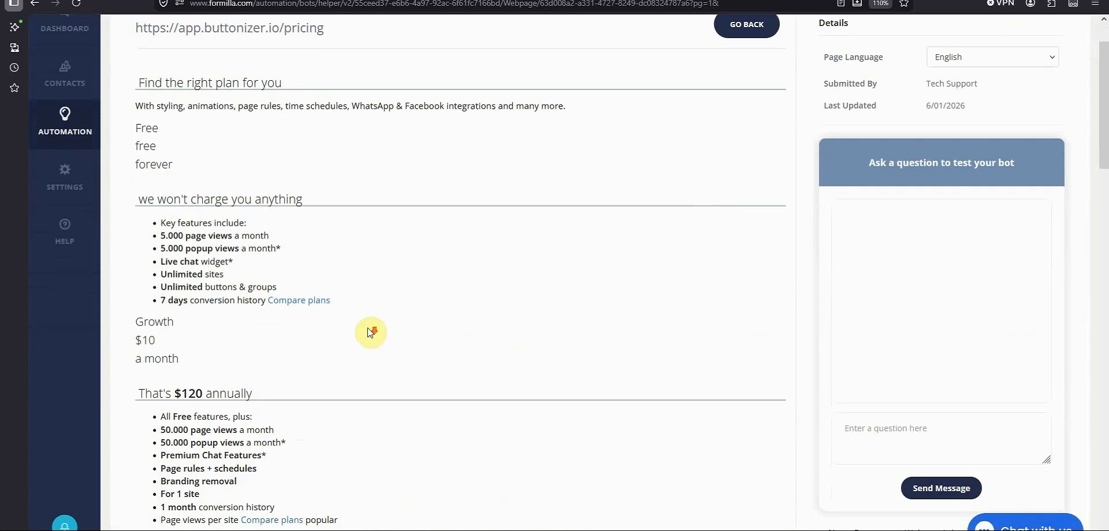
scroll(368, 330, down, 8)
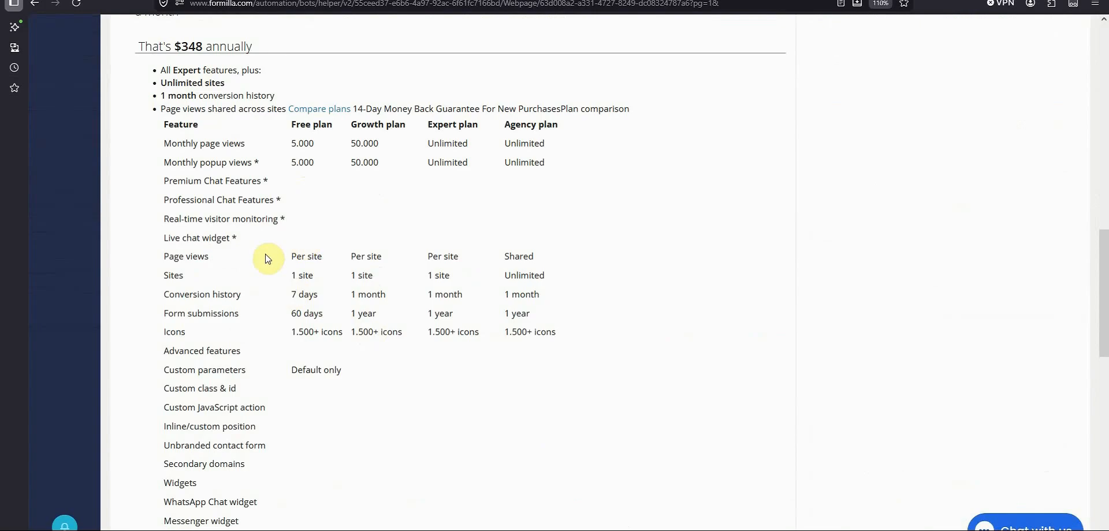
scroll(271, 257, up, 4)
scroll(272, 258, up, 12)
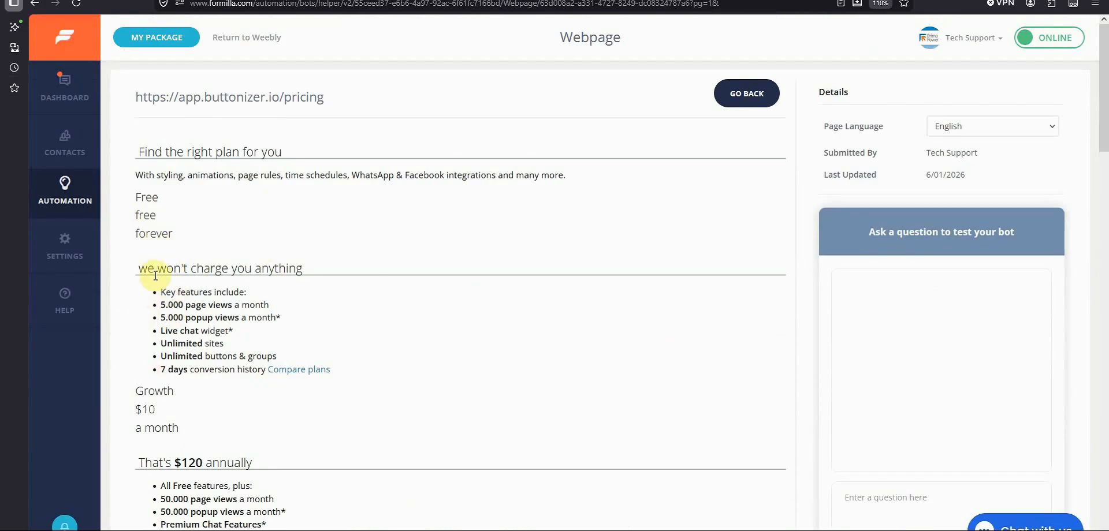
scroll(145, 330, down, 1)
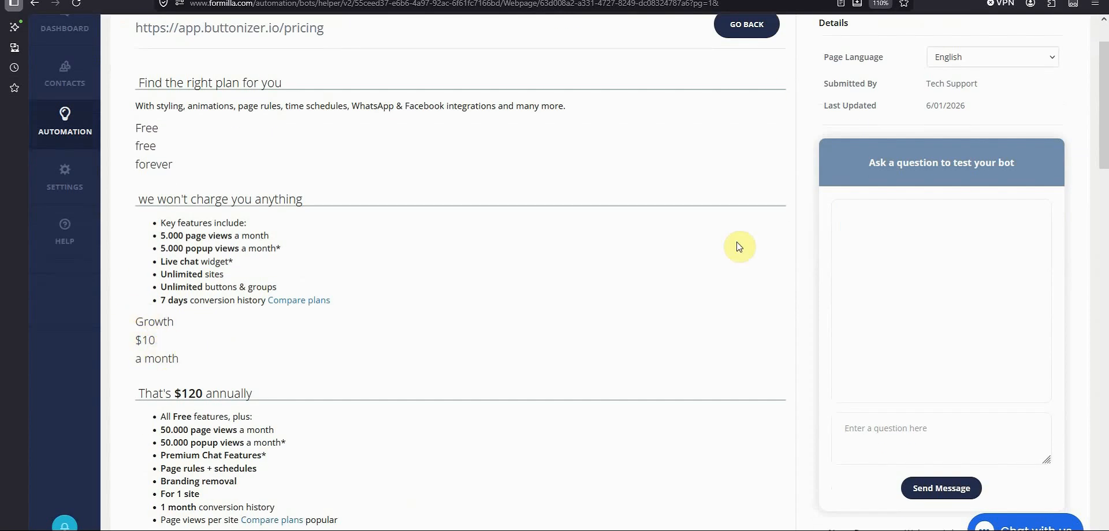
- Return to the bot's webpage list and search the webpages by URL for "buttonizer"
scroll(431, 259, up, 1)
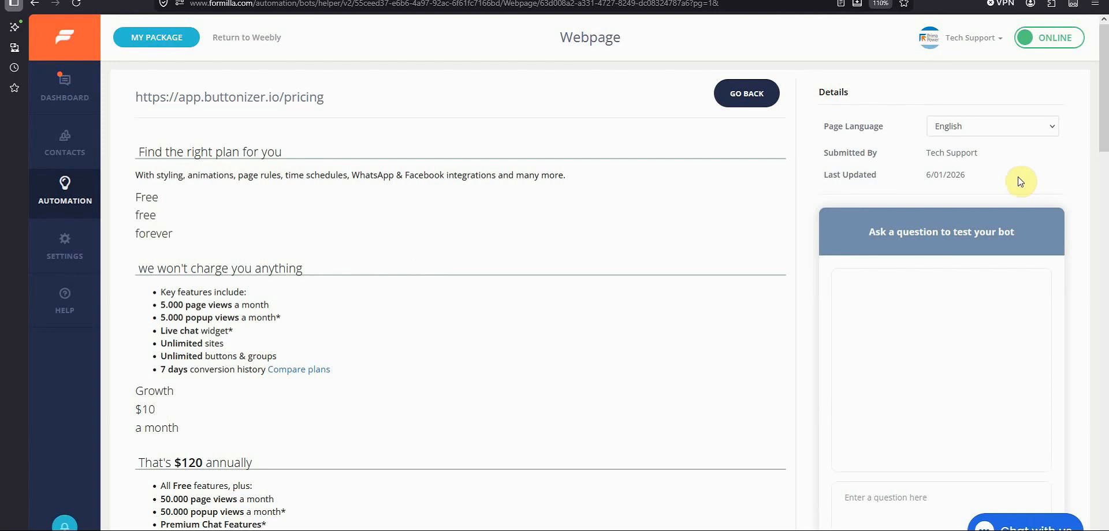
key(alt+Left)
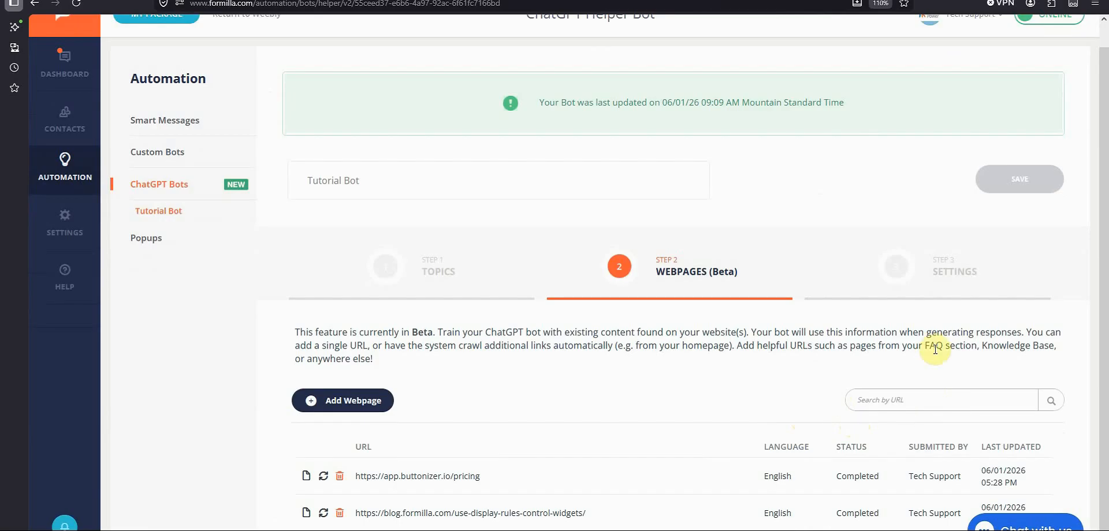
click(907, 401)
text(et up Display Rules for a site with multiple languages)
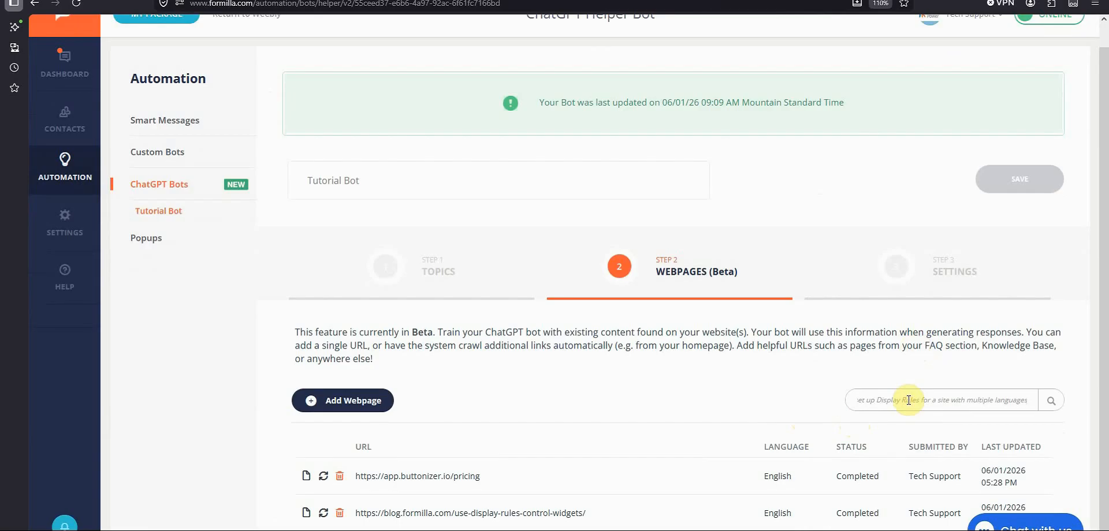
key(ctrl+a)
text(buttonizer)
key(Return)
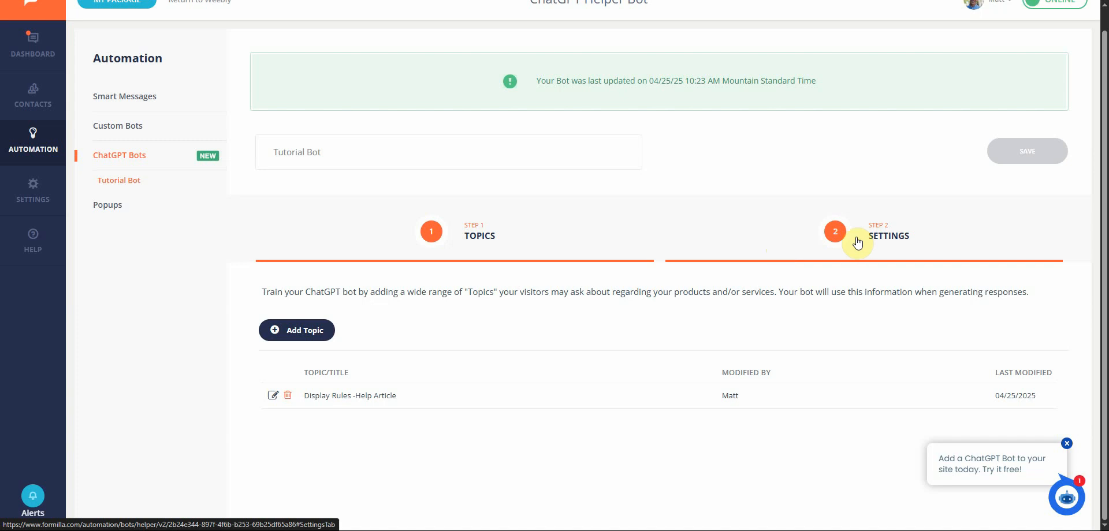
- Open the bot's Settings step and route incoming chats from the Tech Support widget to the bot
click(907, 242)
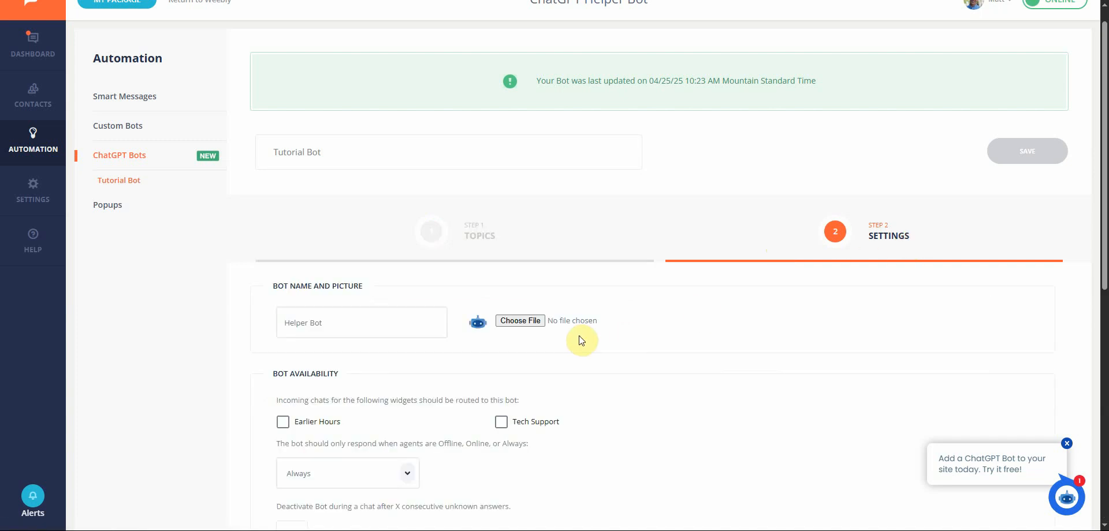
scroll(694, 226, down, 2)
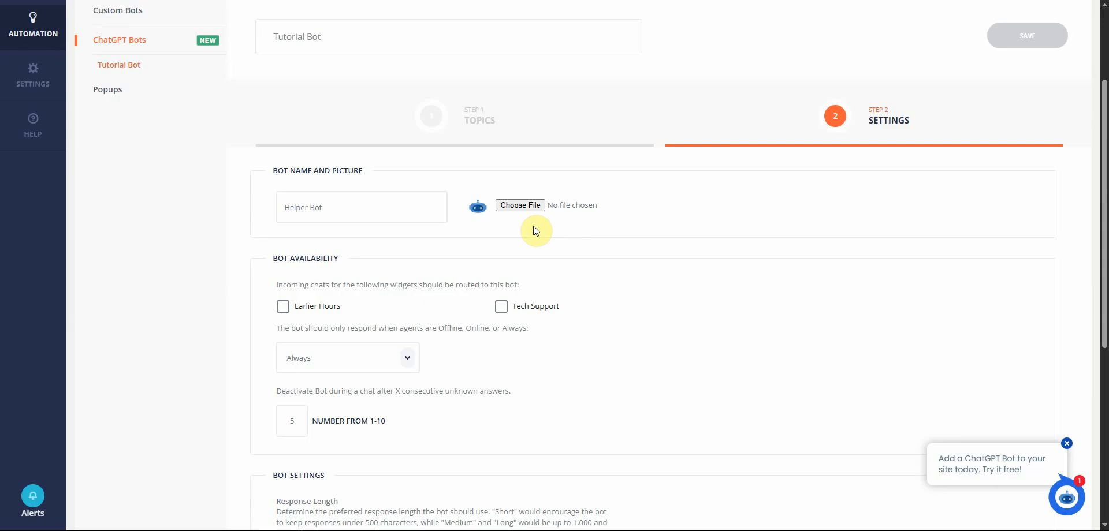
scroll(533, 227, down, 2)
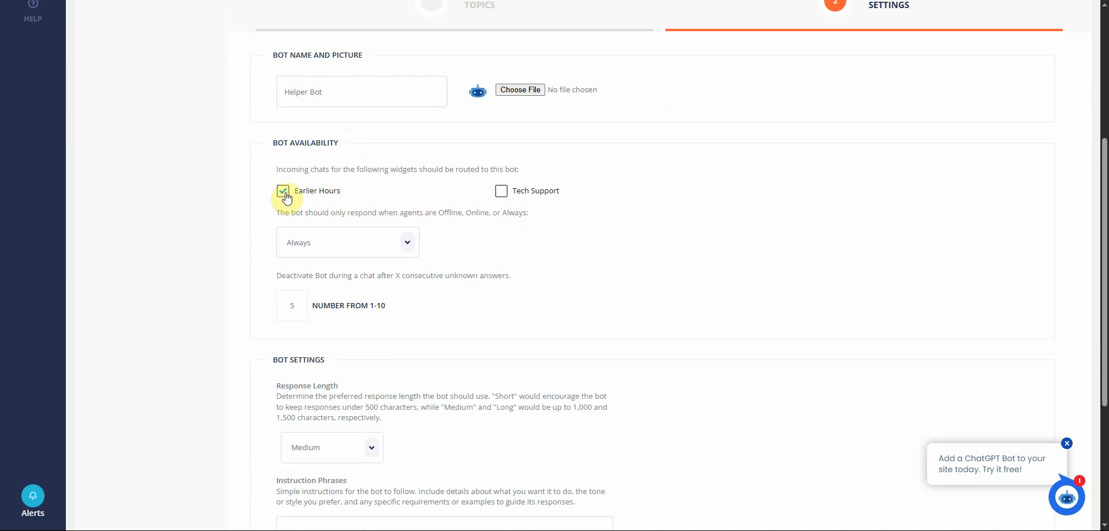
click(501, 191)
scroll(447, 234, down, 4)
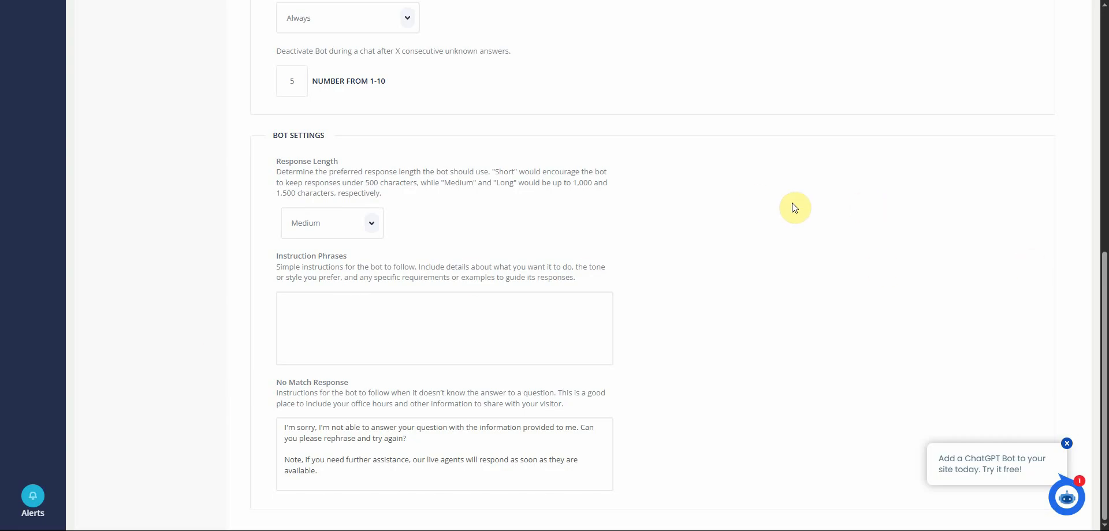
scroll(792, 206, up, 8)
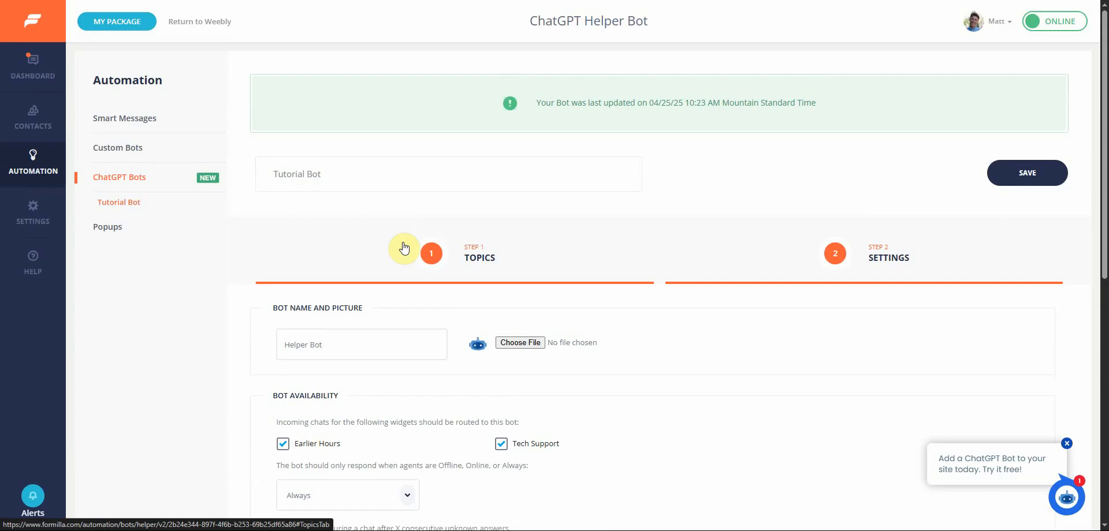
- Open the bot's training page from the ChatGPT bots list and delete the untrained message "Know"
click(403, 249)
click(134, 184)
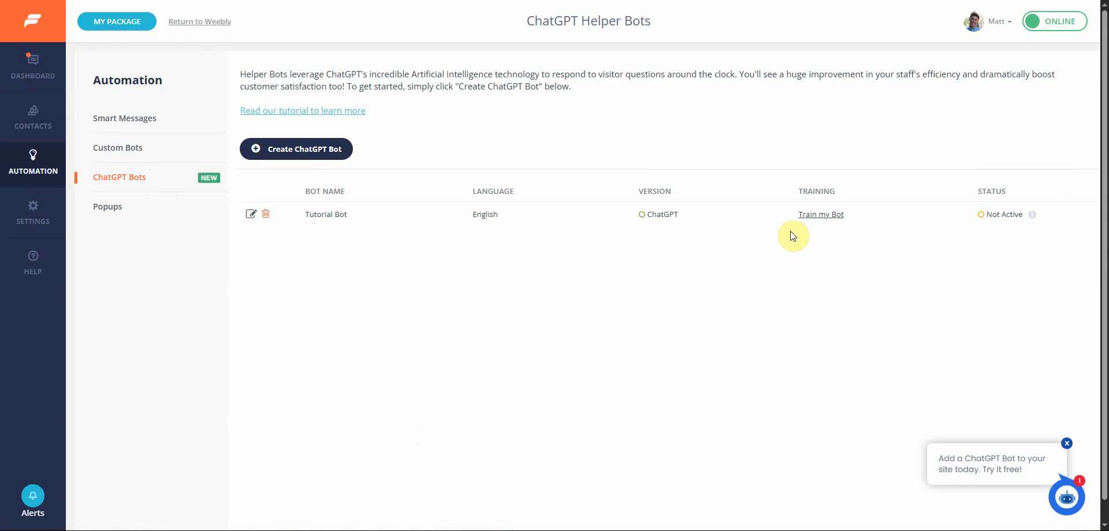
click(821, 215)
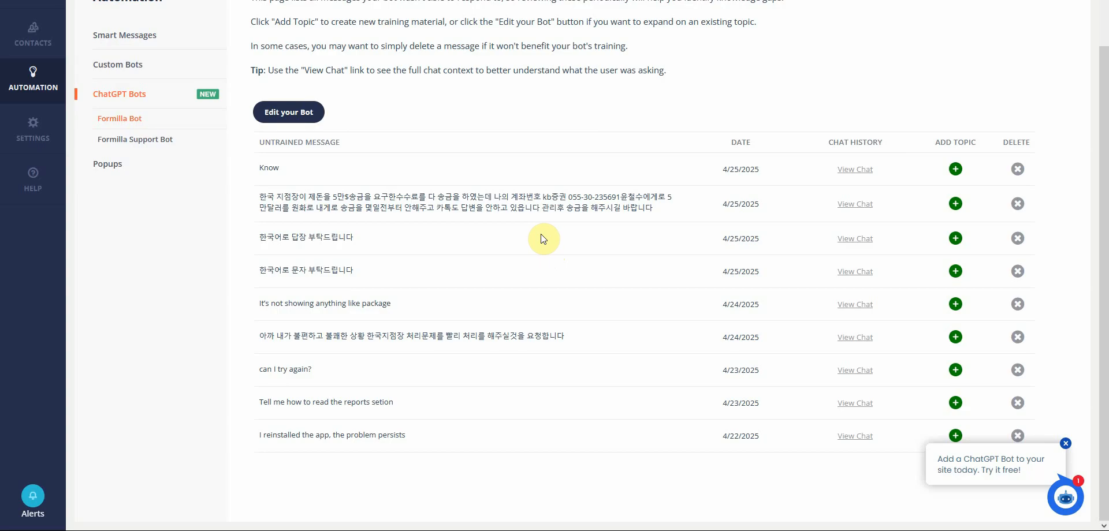
click(1018, 171)
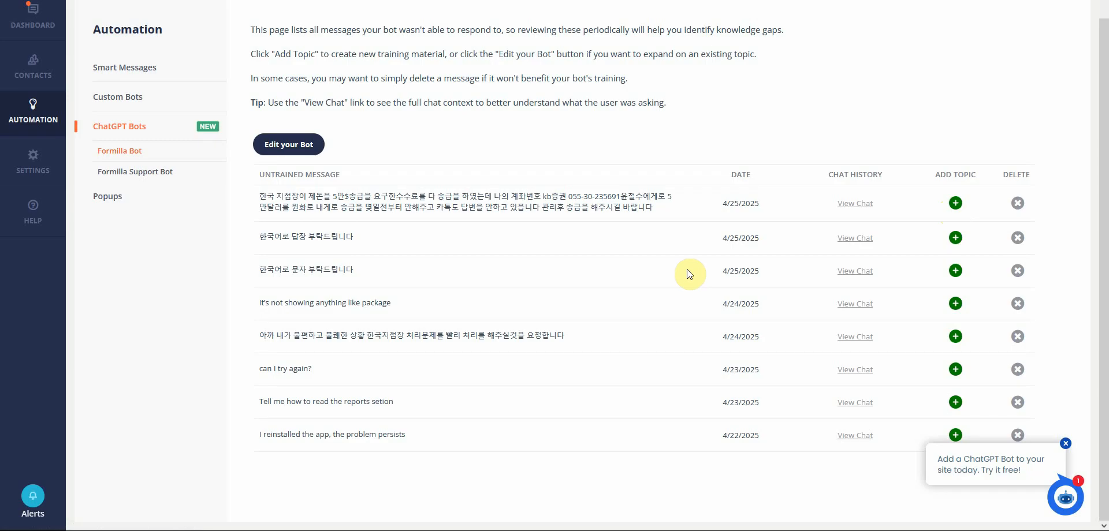
- Open the bot editor to review its topic list, then return to the bot's training page
click(301, 149)
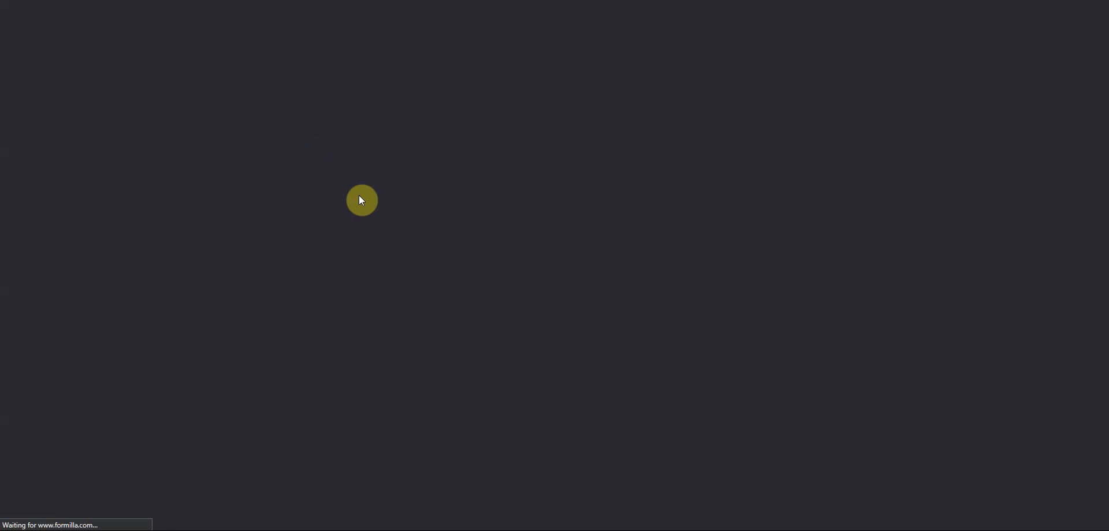
scroll(317, 385, down, 3)
scroll(317, 386, down, 2)
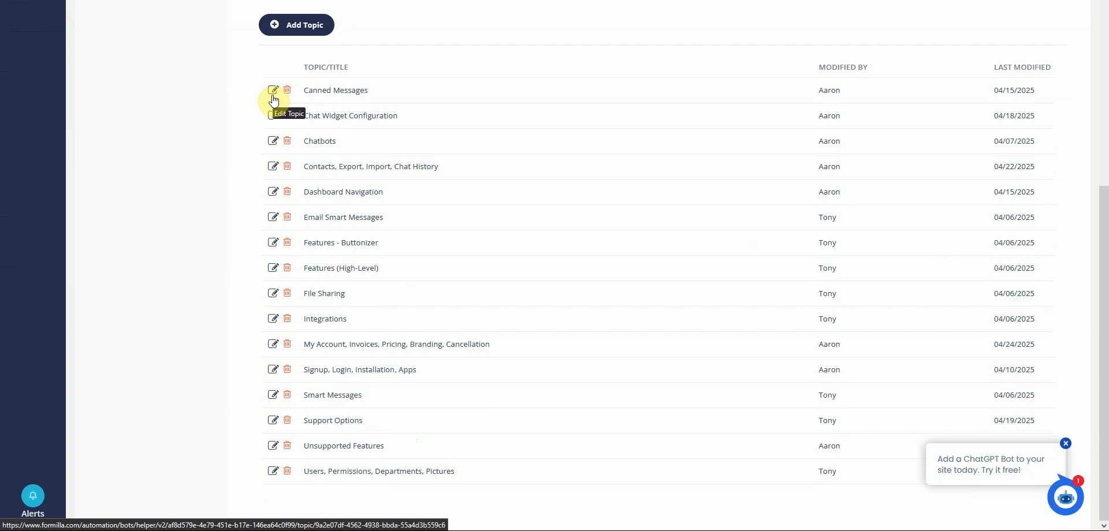
scroll(213, 134, up, 1)
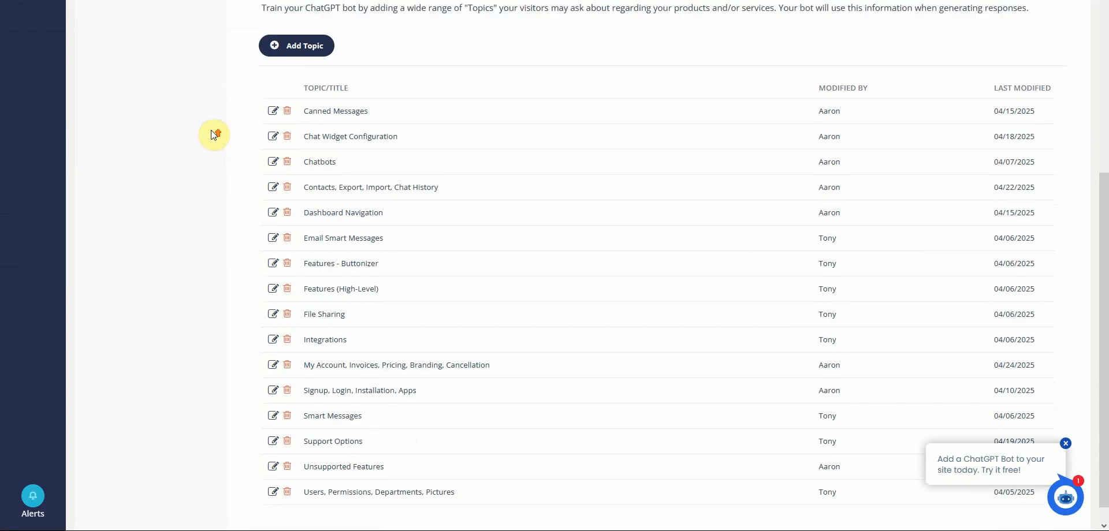
scroll(214, 134, up, 4)
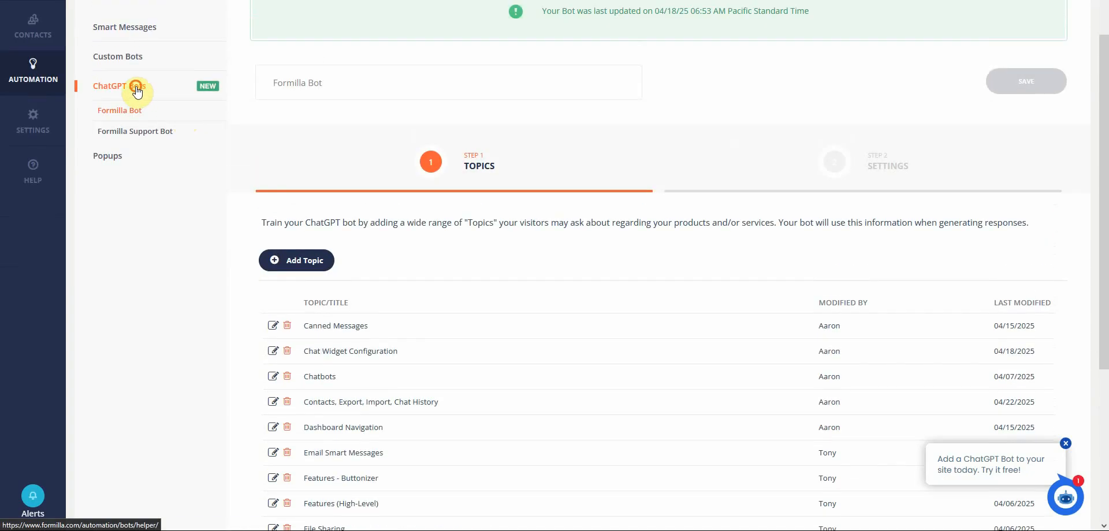
click(137, 91)
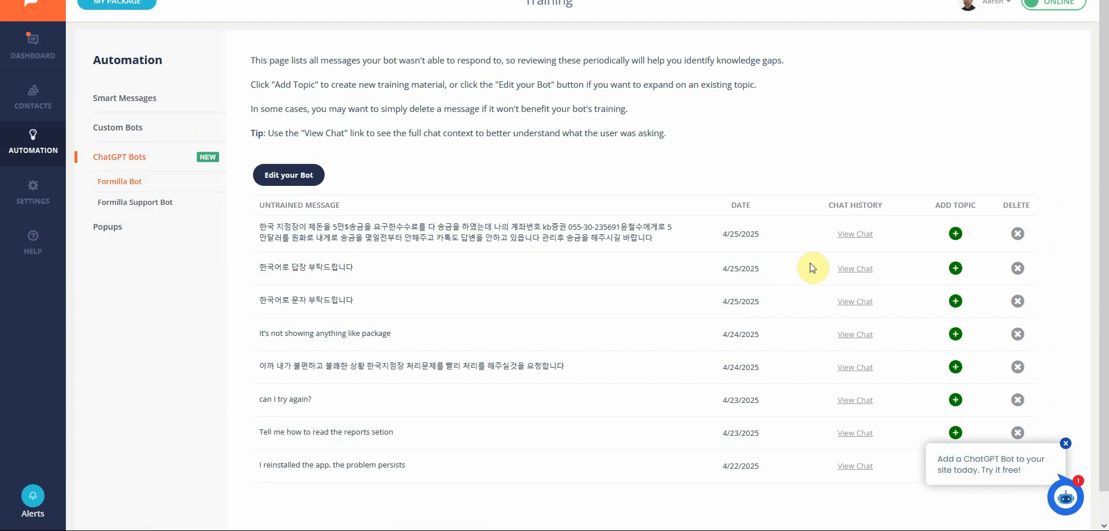